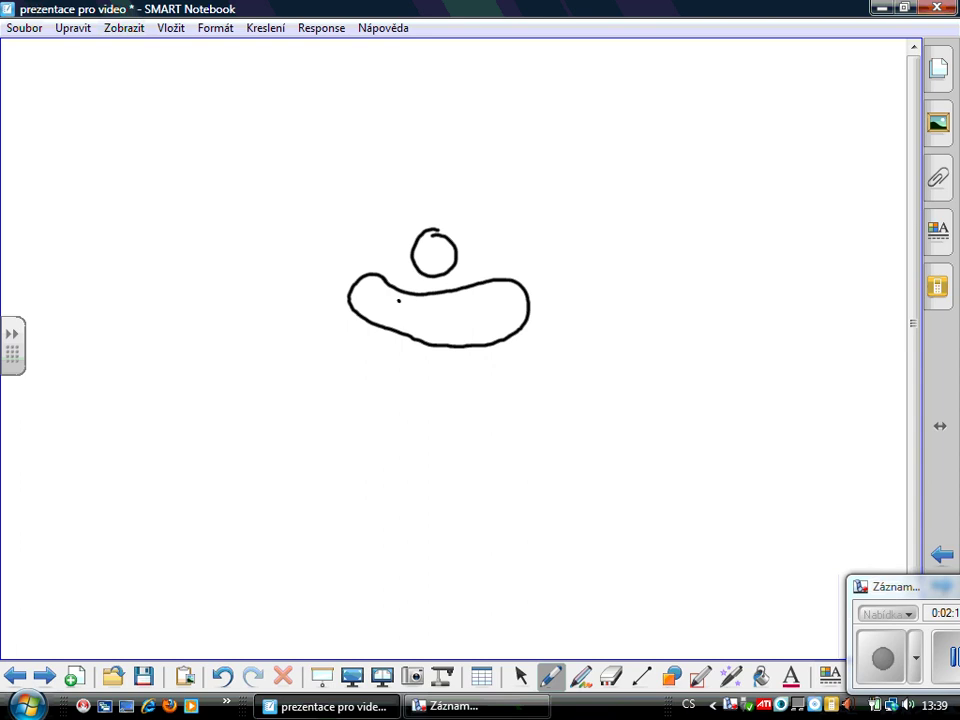
# Step: Draw a curved smile line inside the clown's mouth and two slanted oval eyes with pupils above the nose
pyautogui.moveTo(398, 300); pyautogui.dragTo(483, 304)
pyautogui.moveTo(390, 176)
pyautogui.mouseDown()
pyautogui.moveTo(367, 232)
pyautogui.moveTo(396, 177)
pyautogui.mouseUp()
pyautogui.click(493, 172)
pyautogui.moveTo(493, 172)
pyautogui.mouseDown()
pyautogui.moveTo(478, 236)
pyautogui.moveTo(496, 173)
pyautogui.moveTo(486, 240)
pyautogui.mouseUp()
pyautogui.moveTo(392, 182); pyautogui.dragTo(372, 236)
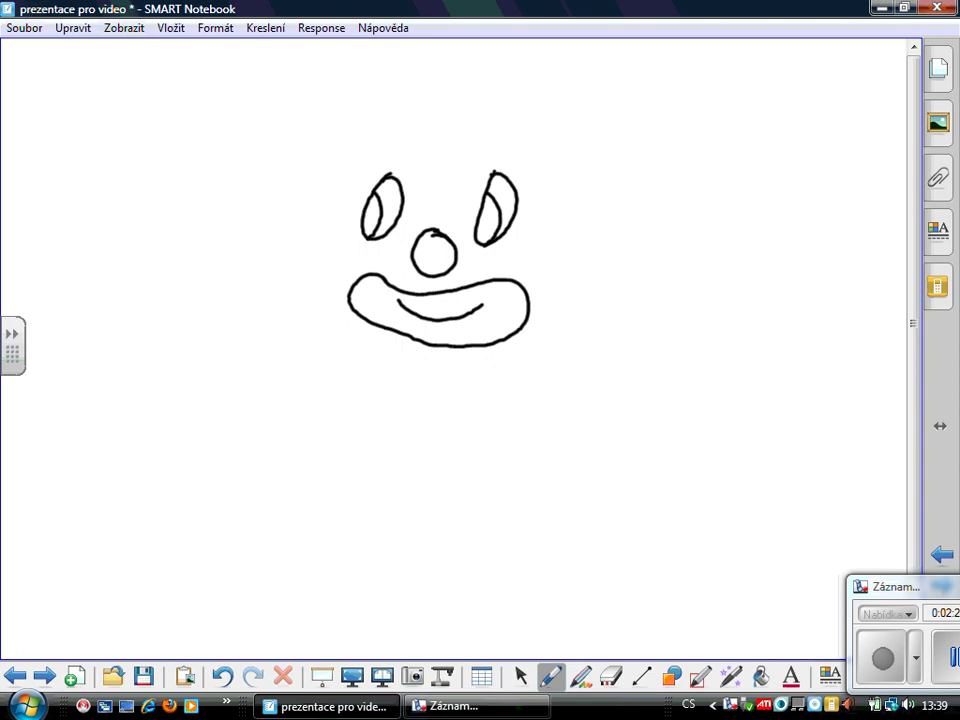
# Step: Draw the clown's scalloped hairline, both ears, the curly outer hair and the rounded chin outline around the facial features
pyautogui.moveTo(334, 161)
pyautogui.mouseDown()
pyautogui.moveTo(394, 140)
pyautogui.moveTo(492, 155)
pyautogui.moveTo(521, 137)
pyautogui.moveTo(558, 232)
pyautogui.moveTo(561, 283)
pyautogui.mouseUp()
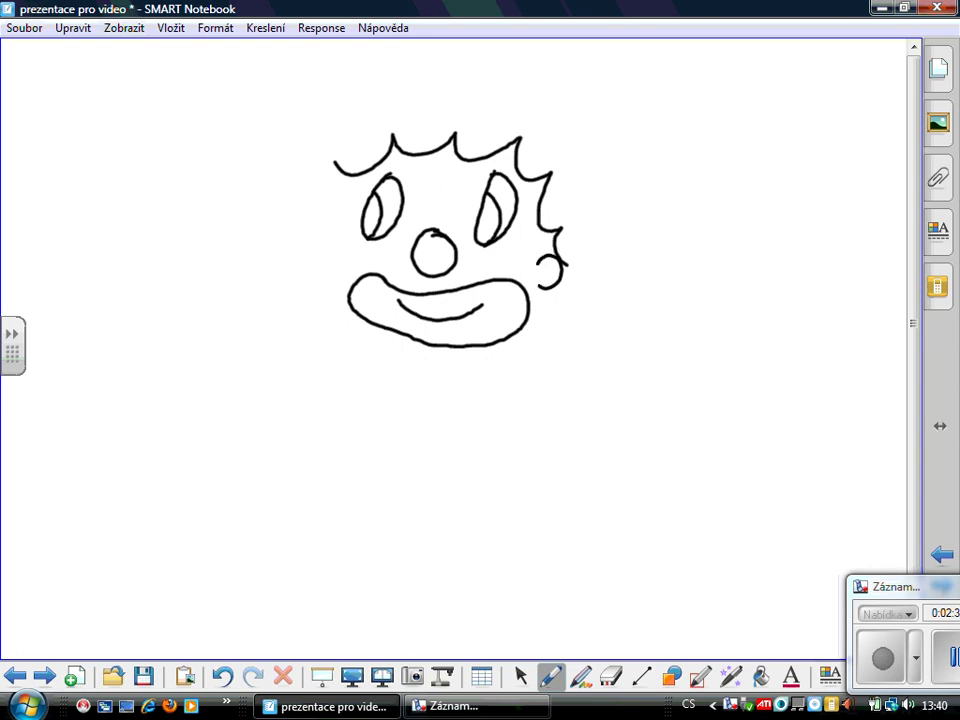
pyautogui.moveTo(331, 241)
pyautogui.mouseDown()
pyautogui.moveTo(310, 254)
pyautogui.moveTo(329, 266)
pyautogui.mouseUp()
pyautogui.moveTo(333, 162)
pyautogui.mouseDown()
pyautogui.moveTo(326, 232)
pyautogui.moveTo(268, 279)
pyautogui.moveTo(240, 253)
pyautogui.moveTo(265, 195)
pyautogui.moveTo(275, 115)
pyautogui.moveTo(334, 86)
pyautogui.moveTo(540, 103)
pyautogui.moveTo(580, 145)
pyautogui.moveTo(711, 240)
pyautogui.moveTo(680, 297)
pyautogui.moveTo(645, 285)
pyautogui.moveTo(600, 290)
pyautogui.moveTo(565, 265)
pyautogui.mouseUp()
pyautogui.moveTo(325, 262)
pyautogui.mouseDown()
pyautogui.moveTo(364, 375)
pyautogui.moveTo(525, 355)
pyautogui.moveTo(557, 280)
pyautogui.mouseUp()
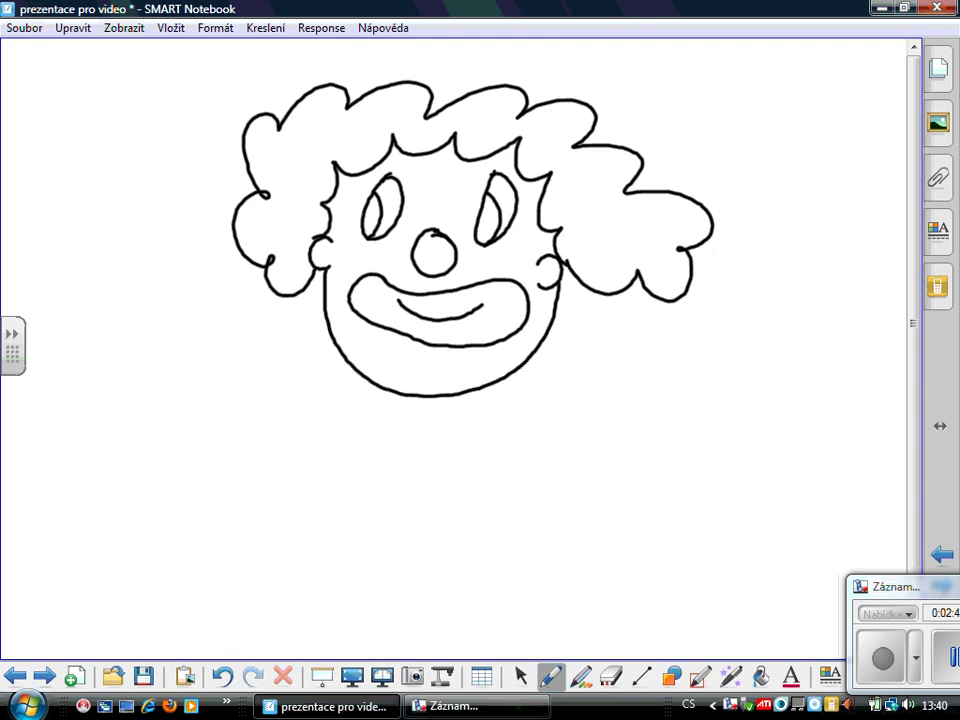
# Step: Select the whole clown head drawing and shift it down to leave room above the hair
pyautogui.click(520, 677)
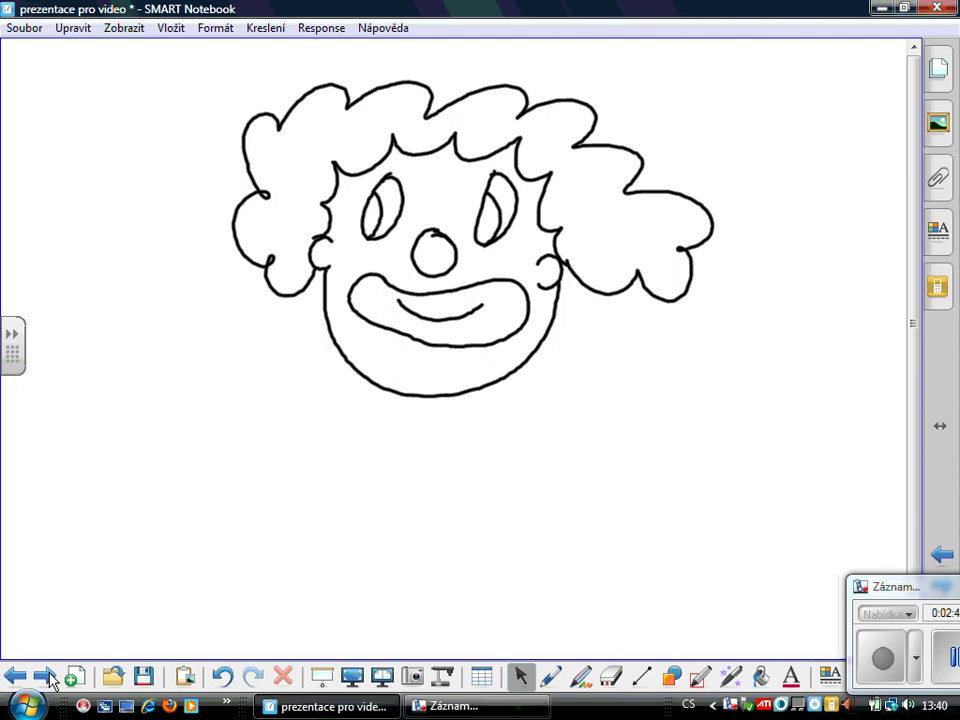
pyautogui.moveTo(178, 62)
pyautogui.mouseDown()
pyautogui.moveTo(364, 69)
pyautogui.moveTo(681, 103)
pyautogui.moveTo(703, 339)
pyautogui.mouseUp()
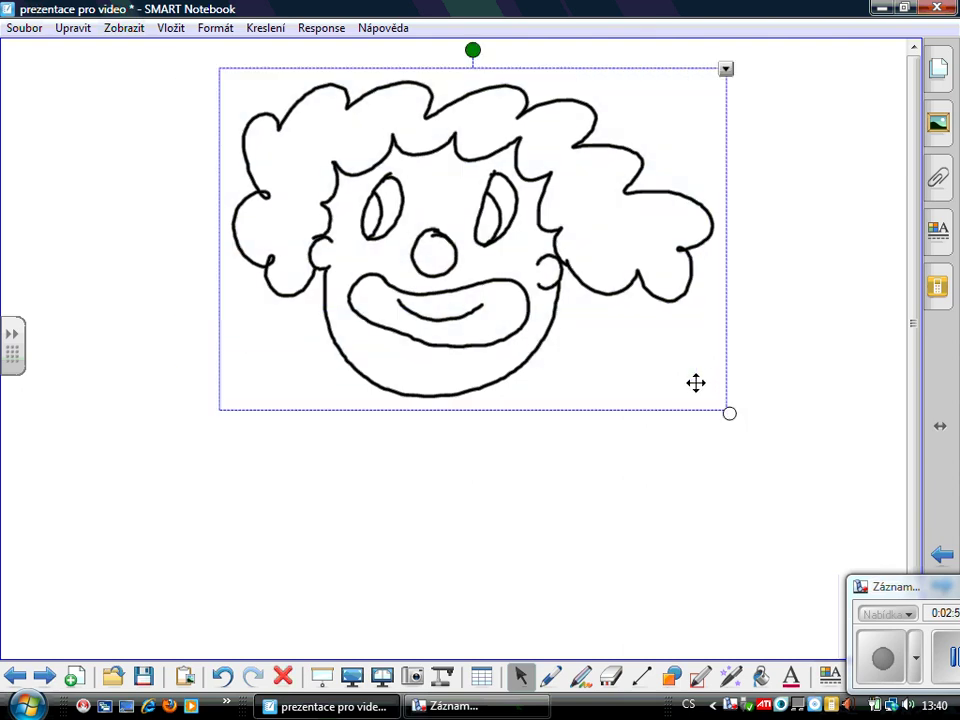
pyautogui.press('Down')
pyautogui.press('Down')
pyautogui.press('Down')
pyautogui.press('Down')
pyautogui.press('Down')
pyautogui.press('Down')
pyautogui.press('Down')
pyautogui.press('Down')
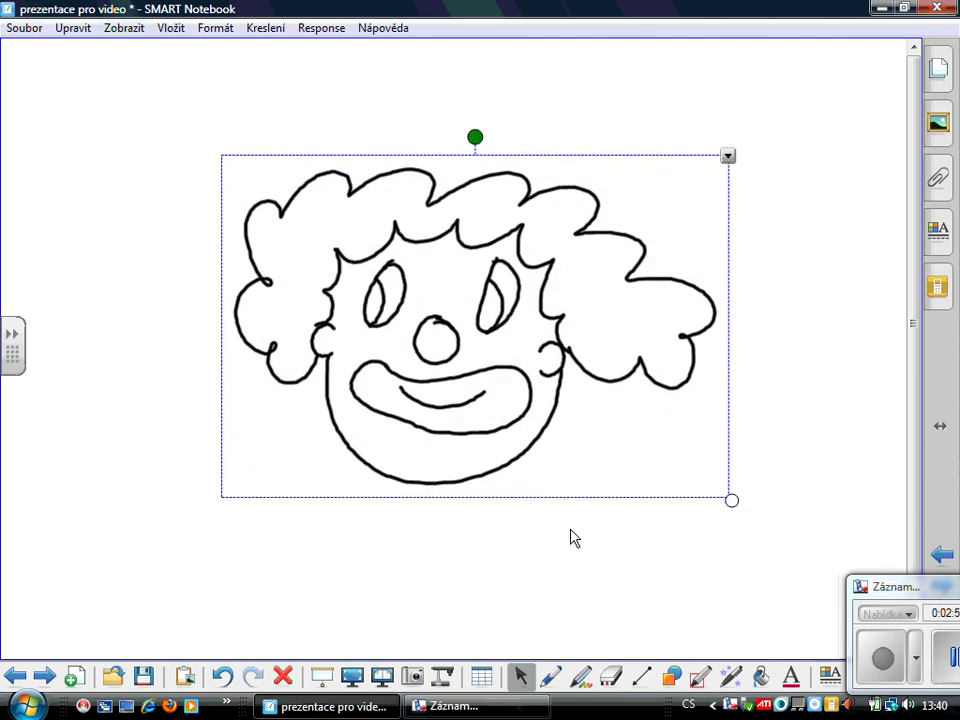
pyautogui.click(574, 538)
# Step: Draw a rounded hat on top of the hair with a curved stem ending in a four-petal flower
pyautogui.click(550, 677)
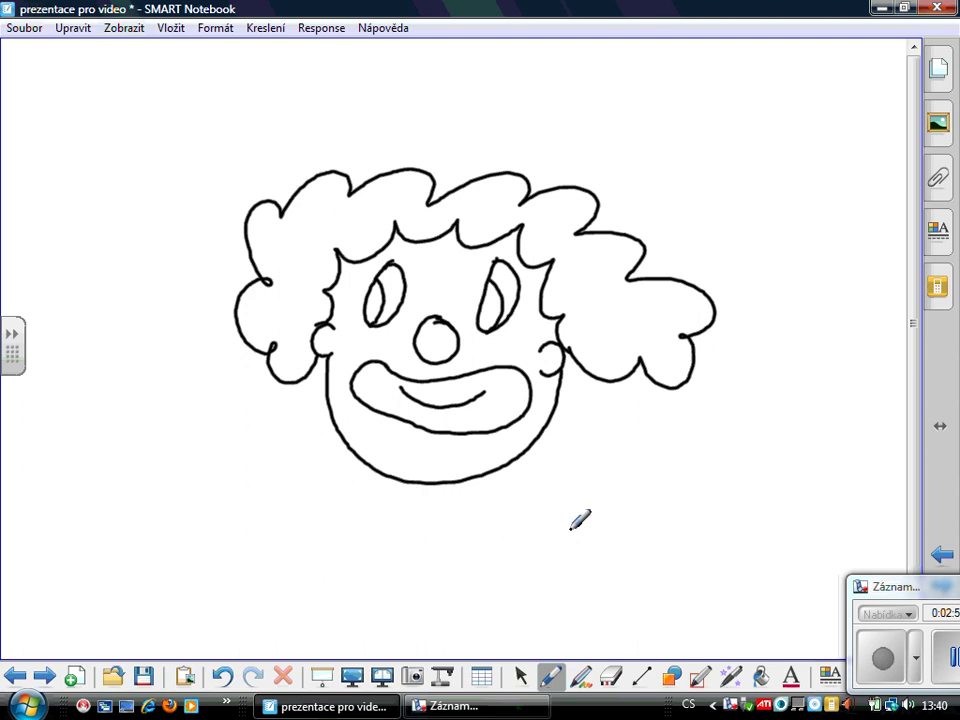
pyautogui.moveTo(372, 178)
pyautogui.mouseDown()
pyautogui.moveTo(376, 136)
pyautogui.moveTo(500, 95)
pyautogui.moveTo(552, 168)
pyautogui.moveTo(552, 184)
pyautogui.moveTo(690, 112)
pyautogui.moveTo(705, 133)
pyautogui.moveTo(754, 124)
pyautogui.moveTo(712, 135)
pyautogui.moveTo(710, 196)
pyautogui.moveTo(706, 140)
pyautogui.moveTo(648, 128)
pyautogui.moveTo(705, 135)
pyautogui.mouseUp()
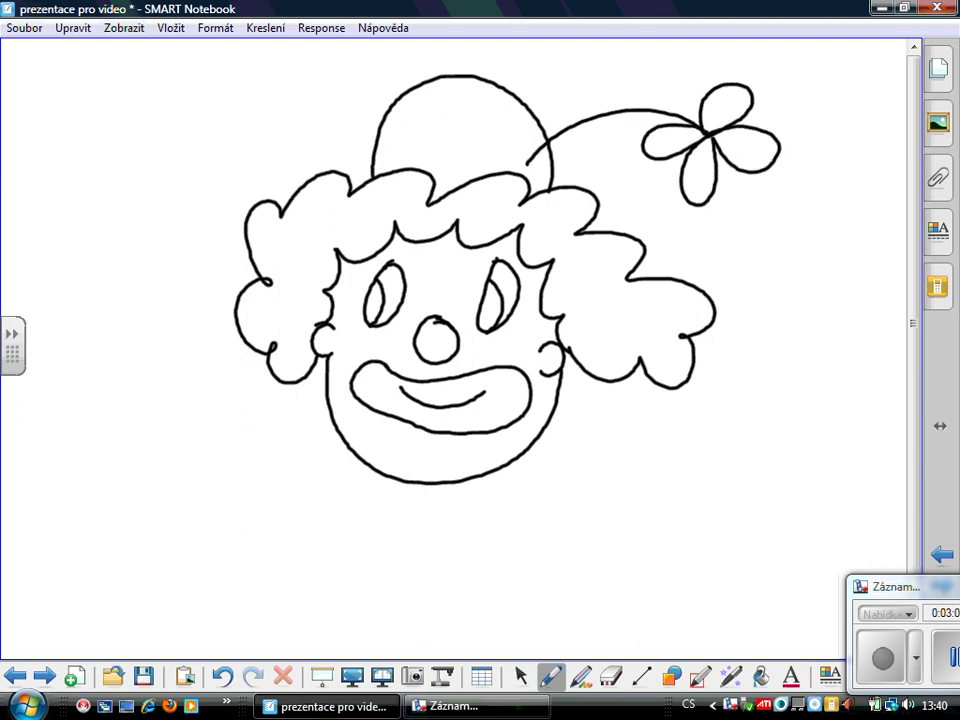
# Step: Group the hat and head drawings into one object and copy it
pyautogui.click(520, 677)
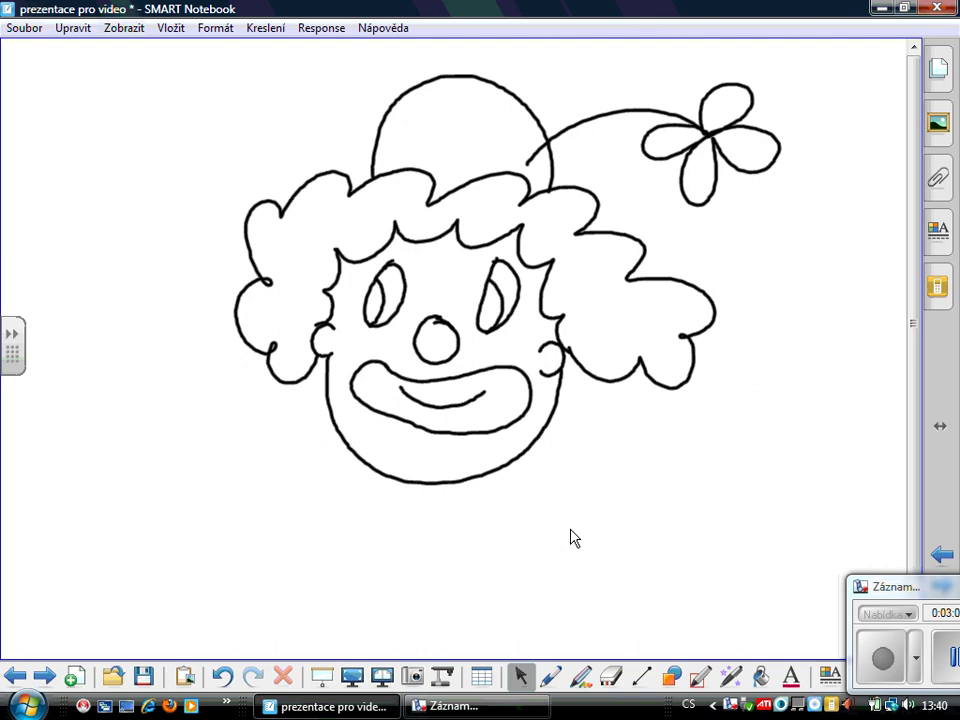
pyautogui.moveTo(133, 60)
pyautogui.mouseDown()
pyautogui.moveTo(570, 60)
pyautogui.moveTo(806, 94)
pyautogui.moveTo(787, 536)
pyautogui.mouseUp()
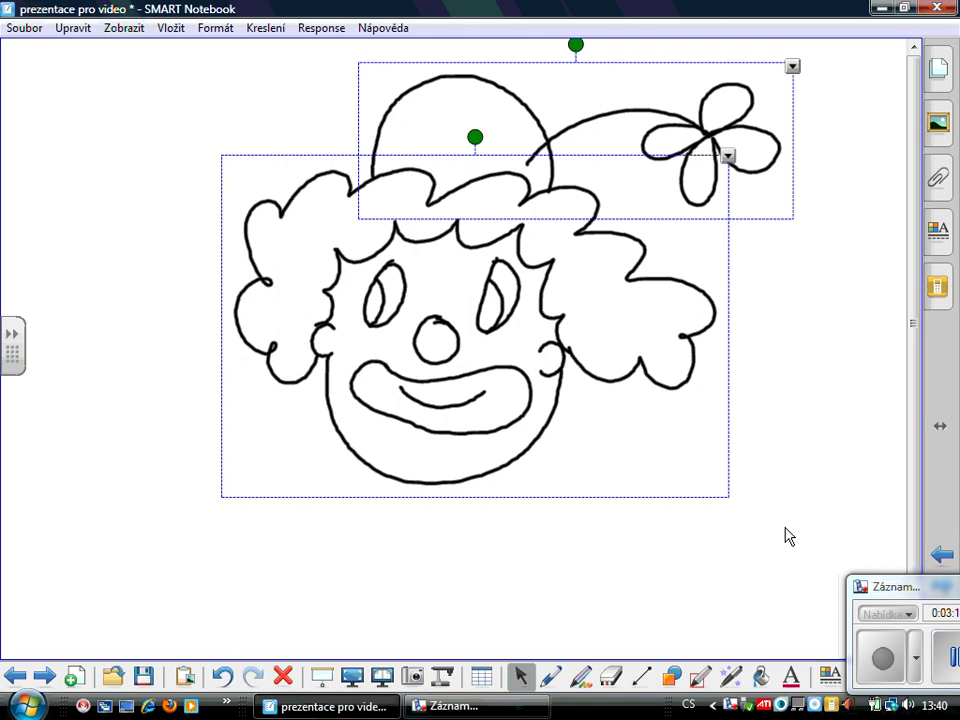
pyautogui.click(792, 66)
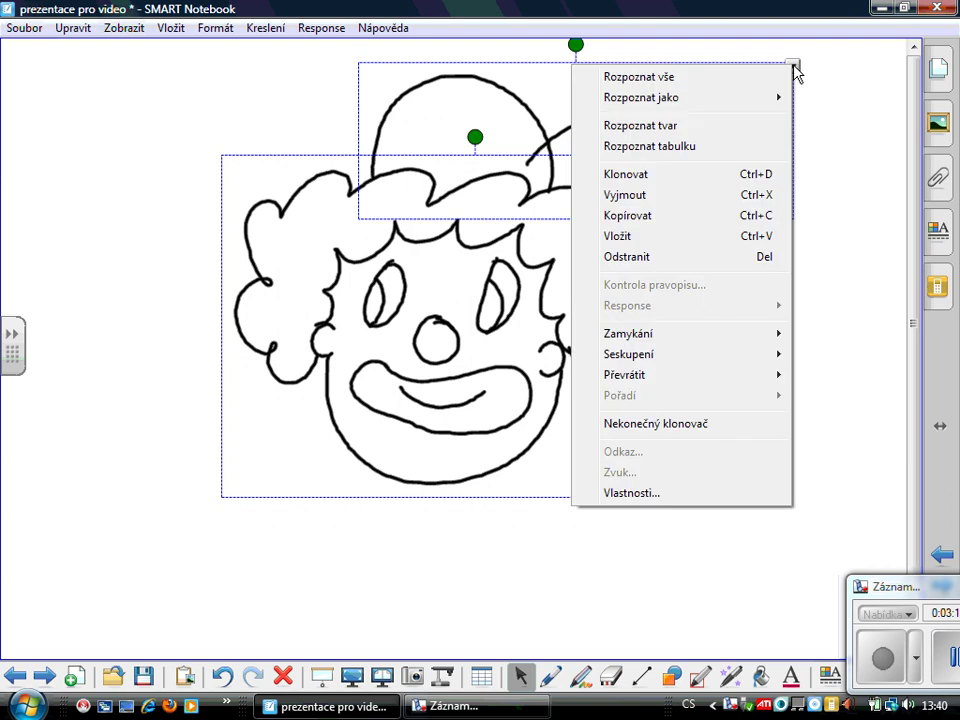
pyautogui.moveTo(632, 362)
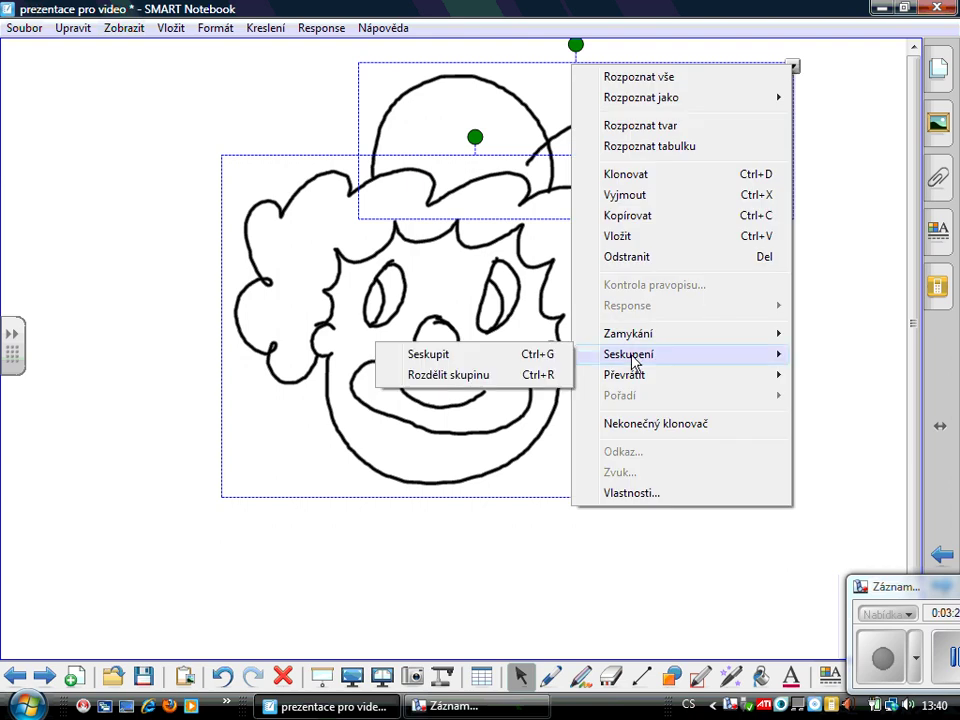
pyautogui.click(438, 350)
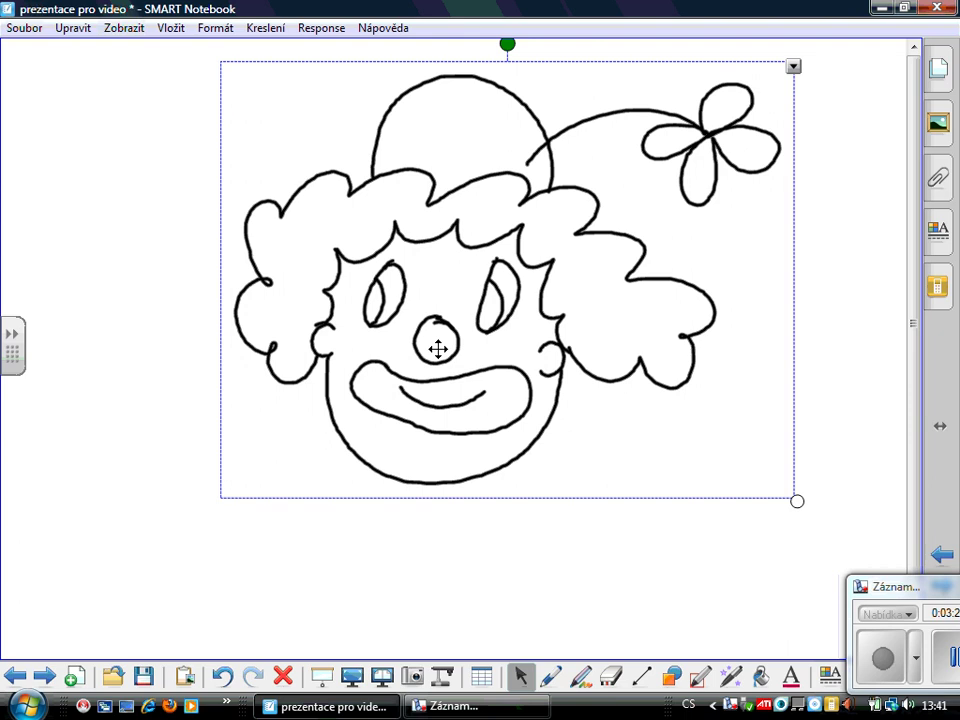
pyautogui.click(793, 66)
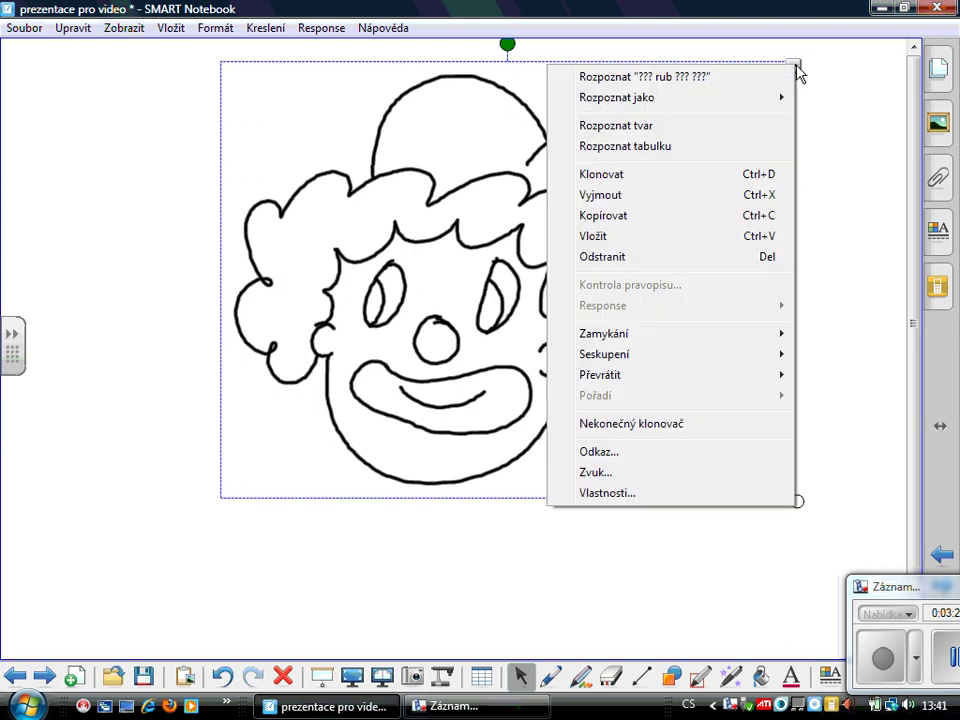
pyautogui.click(604, 215)
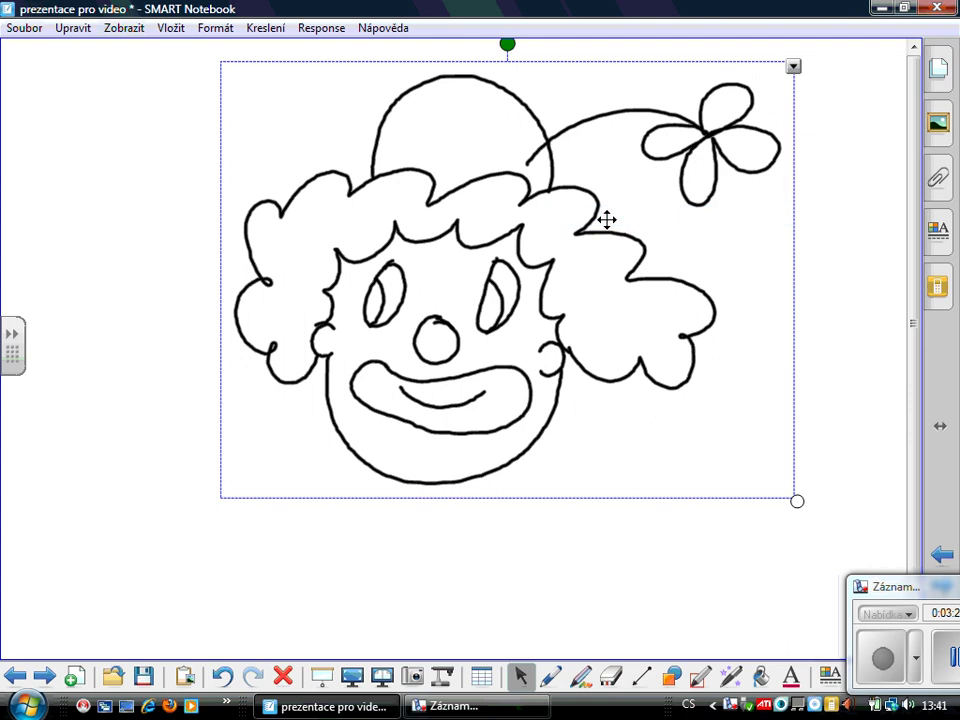
# Step: Open Malování and paste the copied clown drawing onto the blank canvas
pyautogui.press('super')
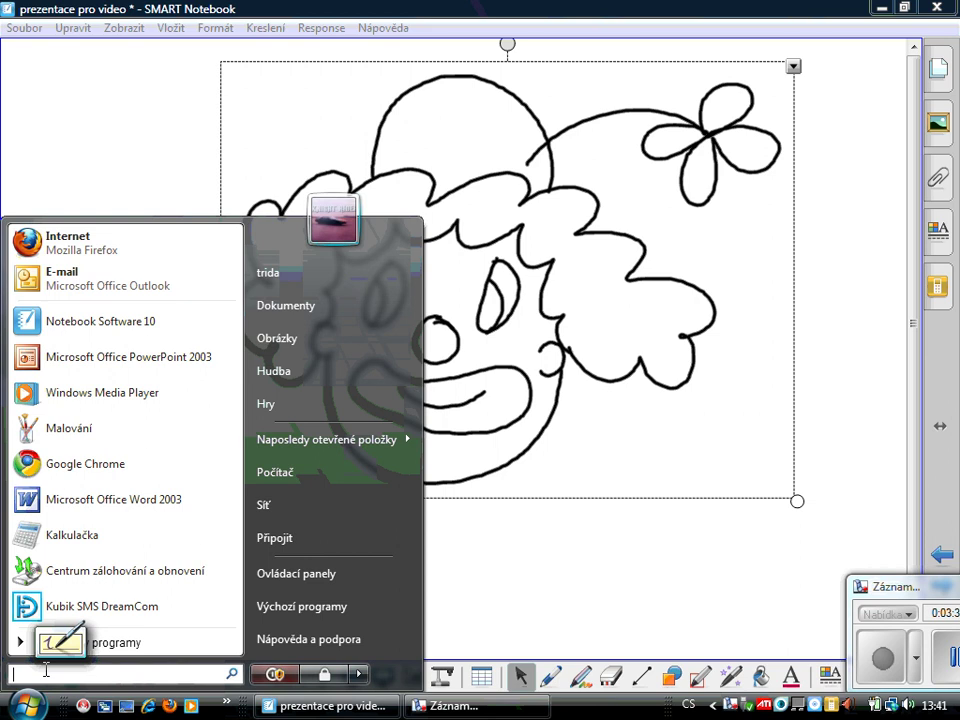
pyautogui.write('ma')
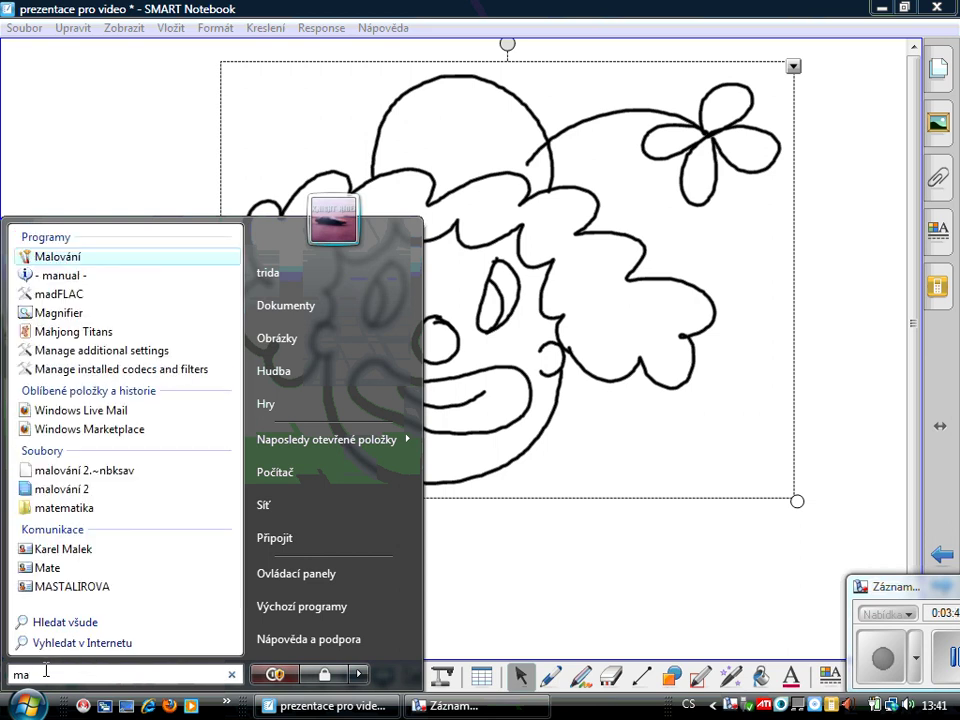
pyautogui.click(64, 259)
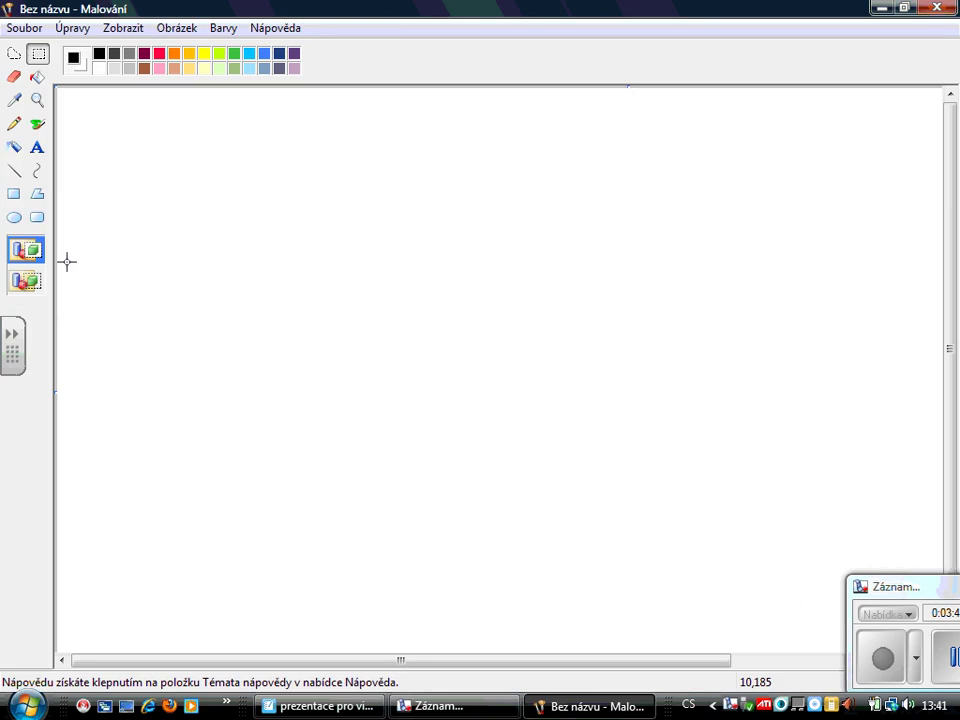
pyautogui.click(72, 28)
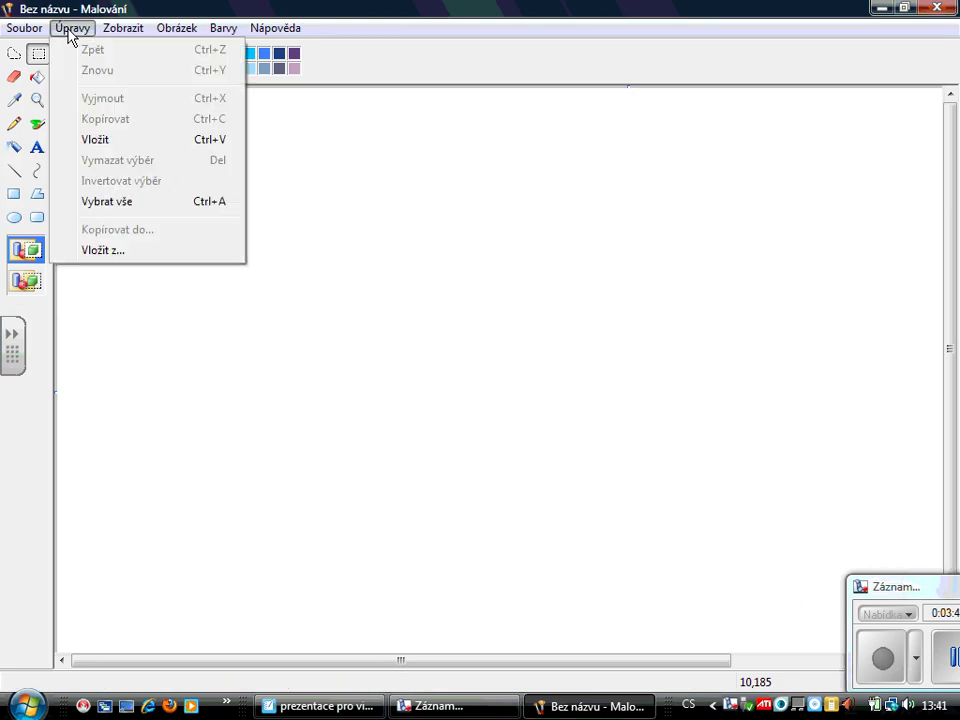
pyautogui.click(97, 140)
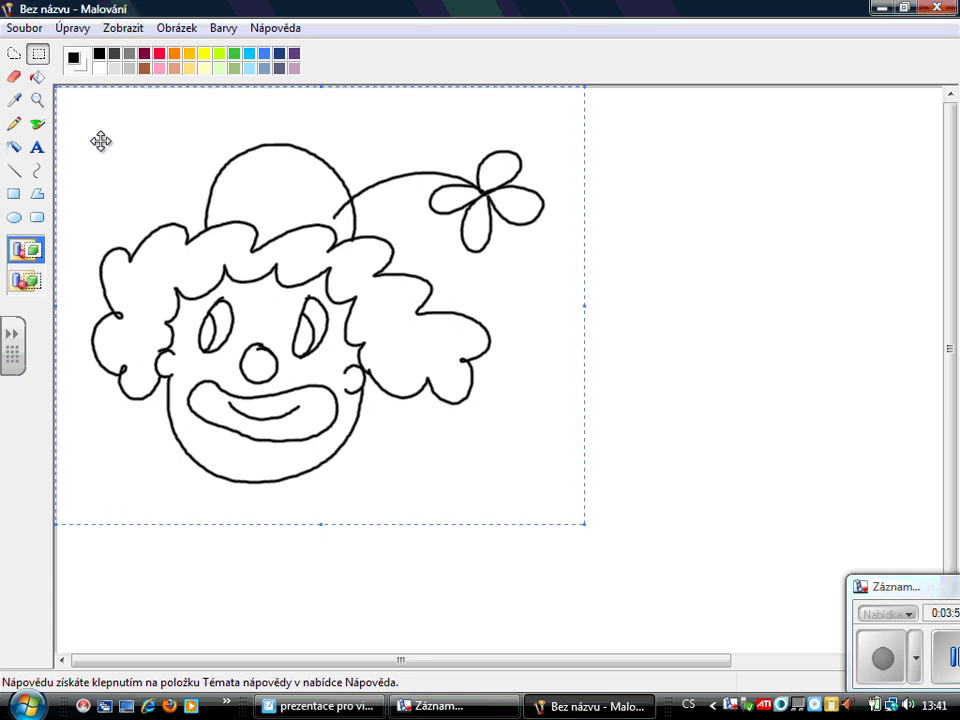
# Step: Fill the clown's hair with brown and the hat with green
pyautogui.click(38, 79)
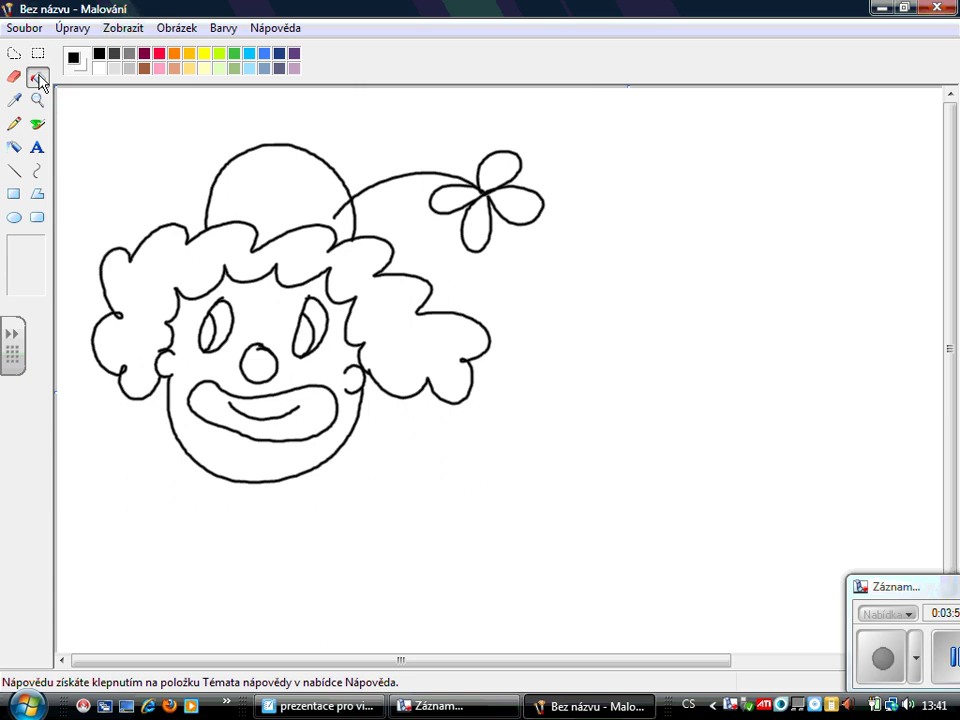
pyautogui.click(144, 68)
pyautogui.click(165, 268)
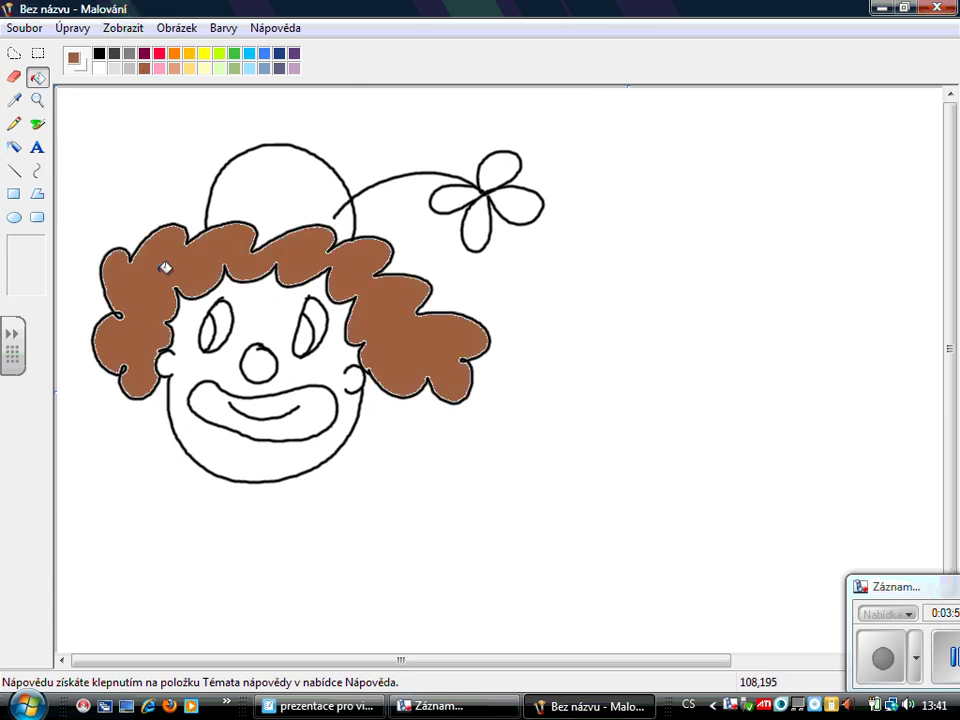
pyautogui.click(234, 53)
pyautogui.click(281, 170)
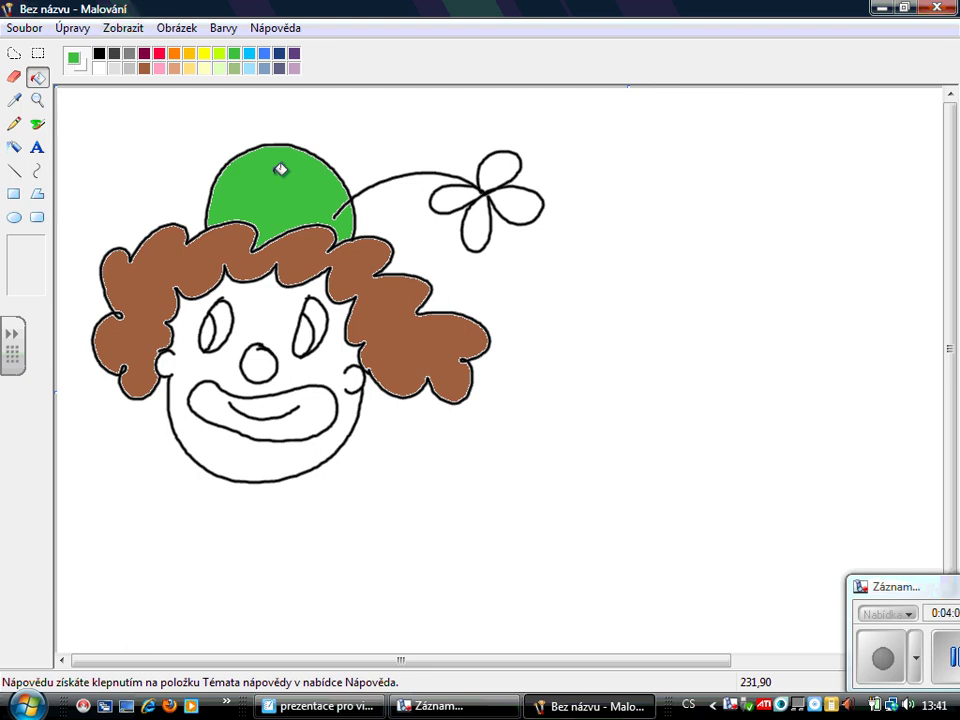
# Step: Fill the pupils of both eyes with blue
pyautogui.click(264, 53)
pyautogui.click(213, 325)
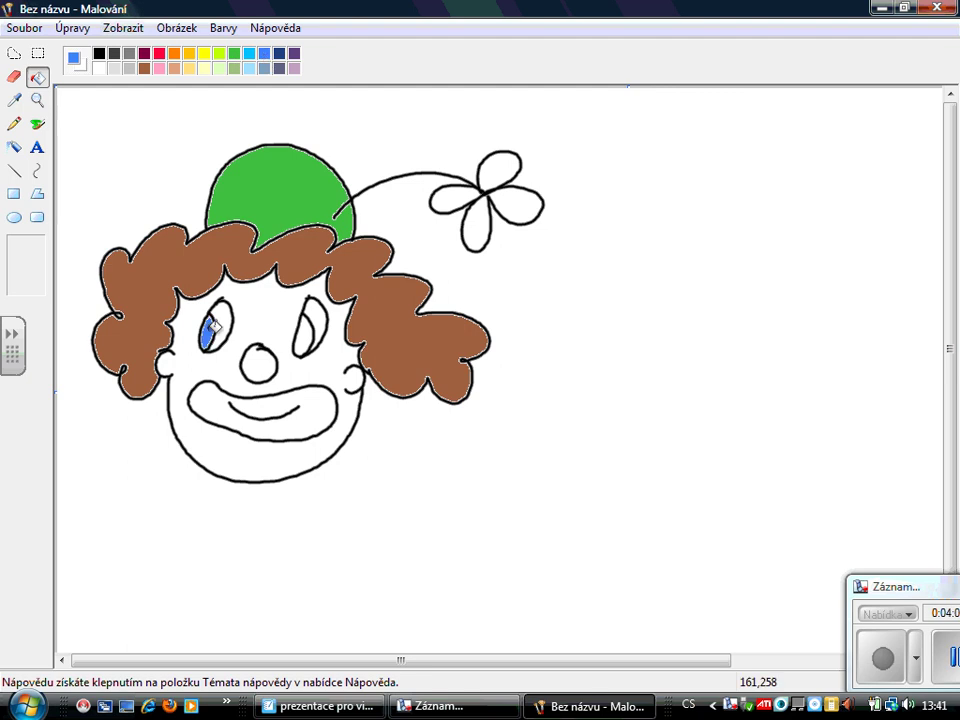
pyautogui.click(303, 338)
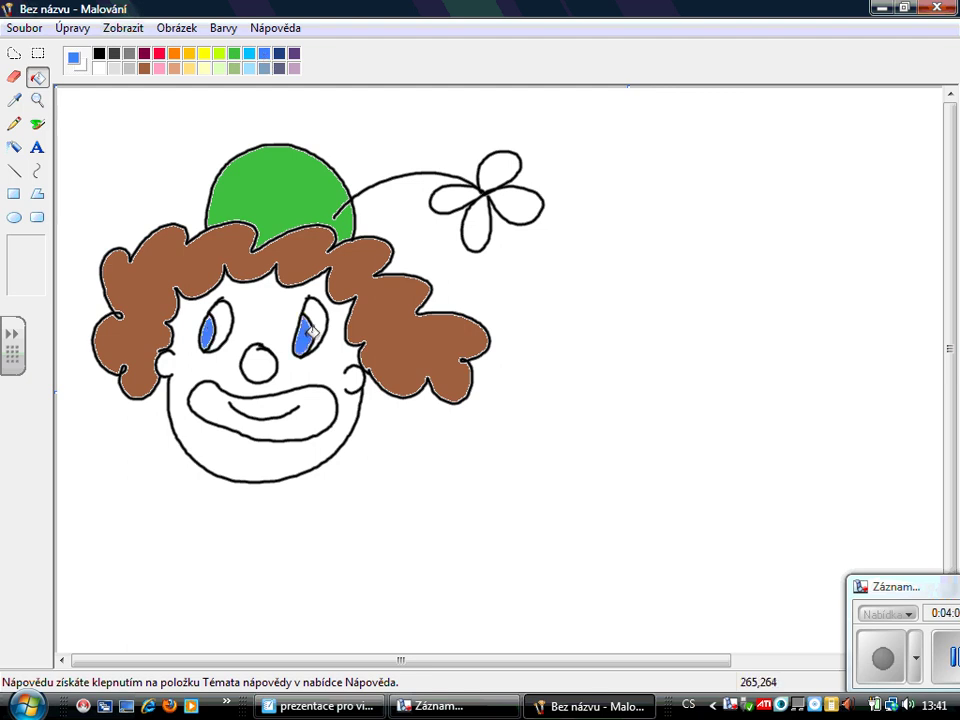
# Step: Fill the clown's nose with red and the face with pink
pyautogui.click(159, 56)
pyautogui.click(264, 364)
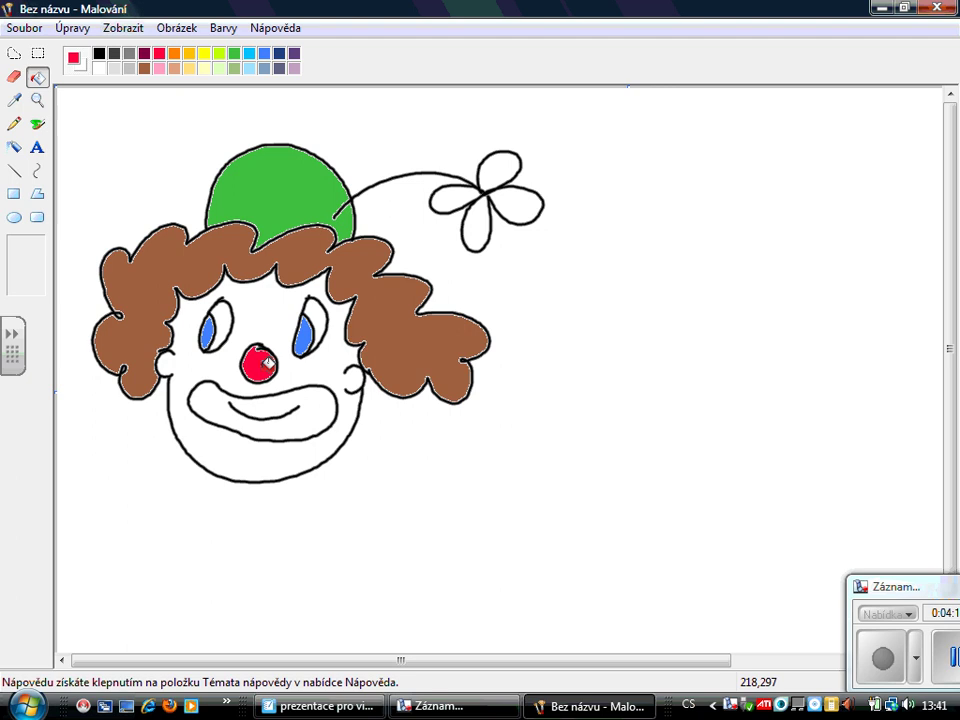
pyautogui.click(160, 68)
pyautogui.click(218, 440)
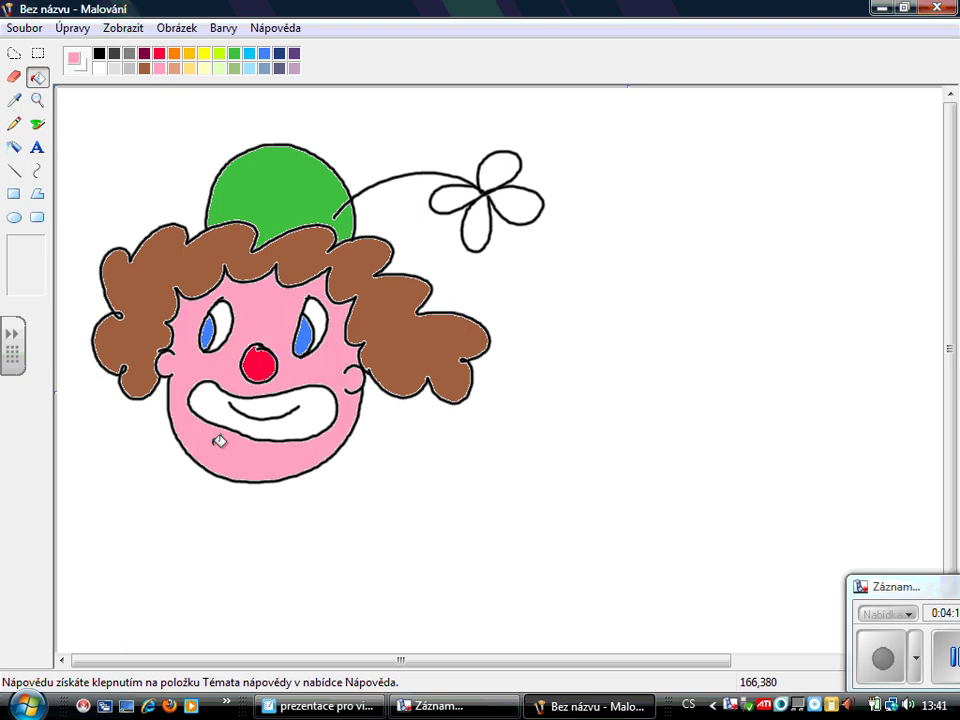
# Step: Fill the flower's lower petal with green, left petal with yellow, upper petal with blue and right petal with red
pyautogui.click(235, 55)
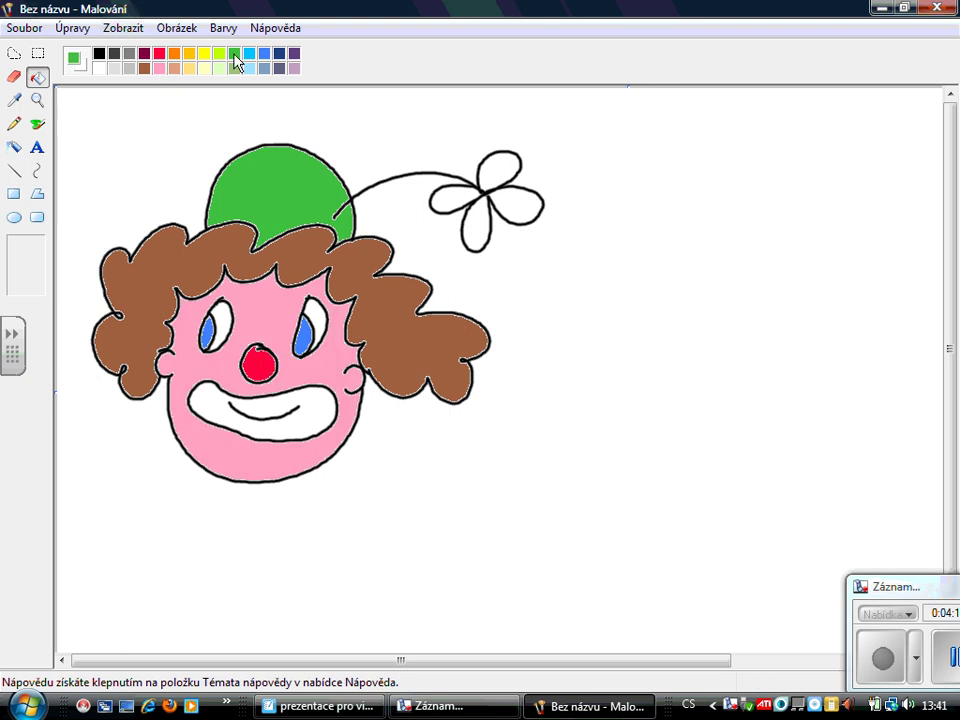
pyautogui.click(484, 210)
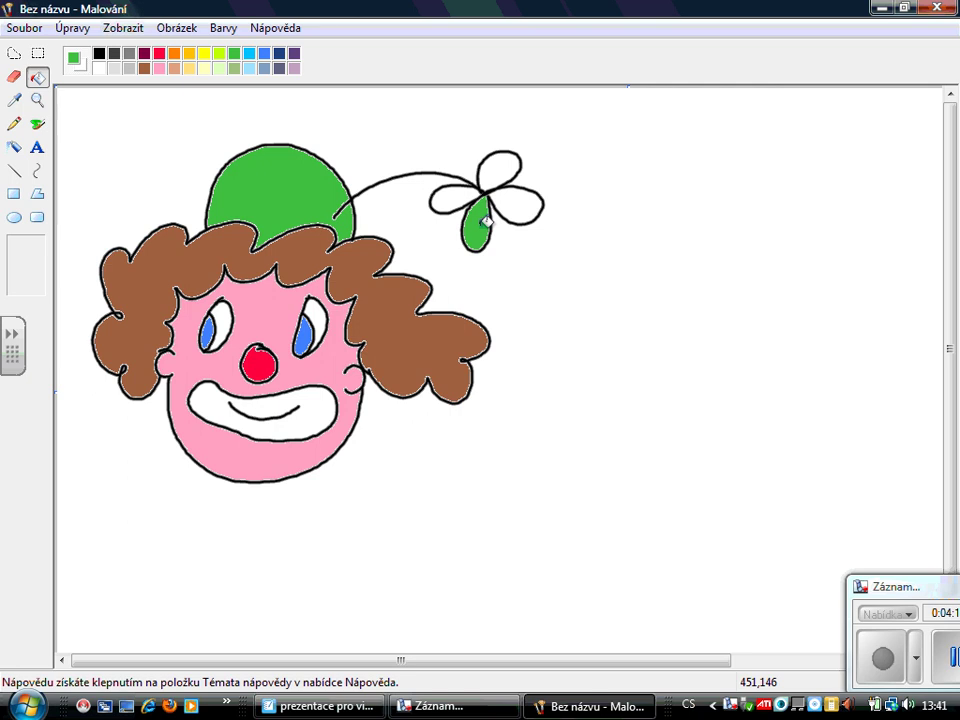
pyautogui.click(207, 58)
pyautogui.click(458, 196)
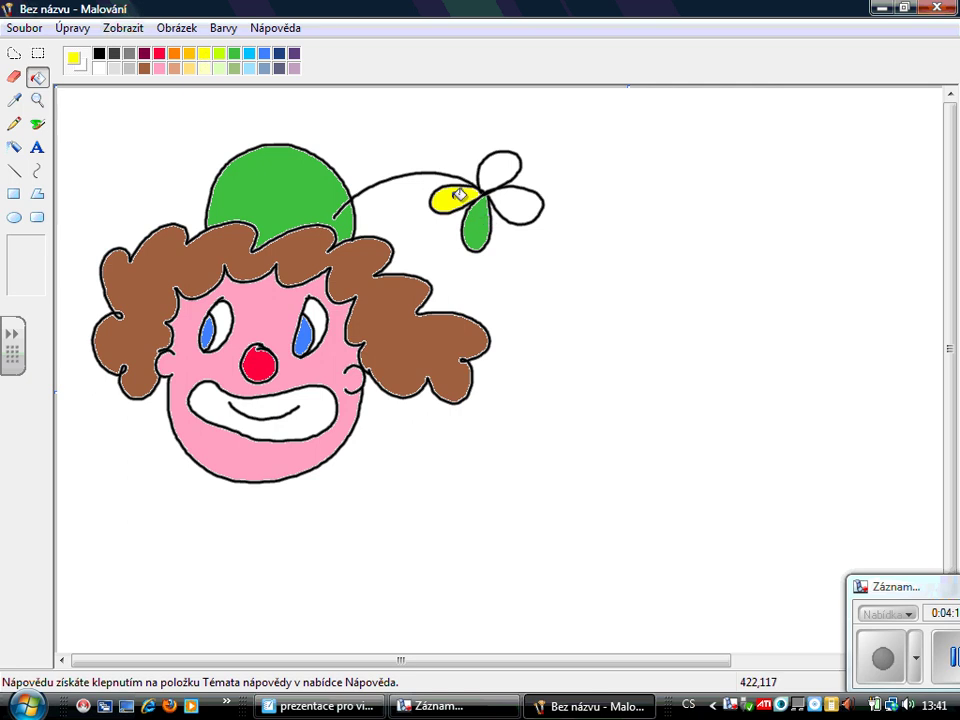
pyautogui.click(265, 53)
pyautogui.click(501, 165)
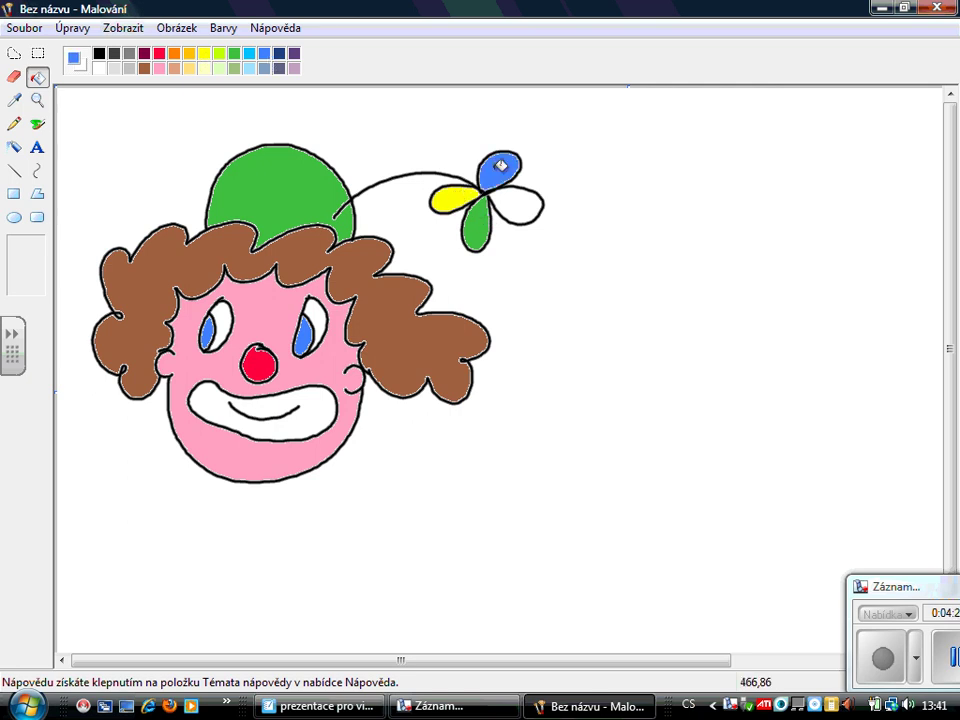
pyautogui.click(159, 53)
pyautogui.click(527, 200)
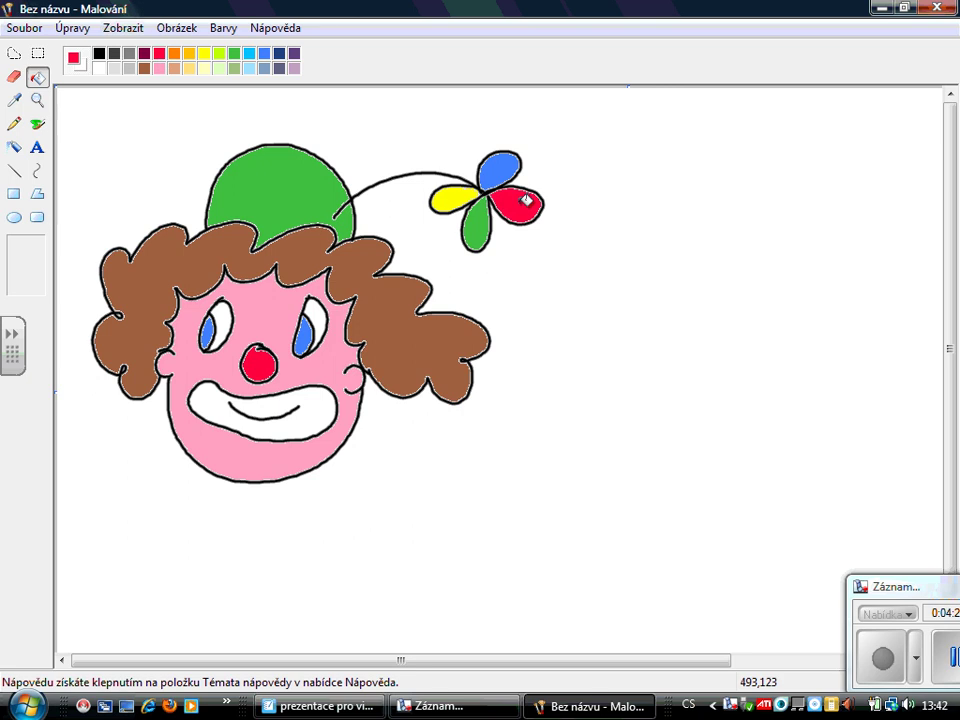
# Step: Spray a small blue patch on the upper left part of the green hat with the airbrush
pyautogui.click(15, 148)
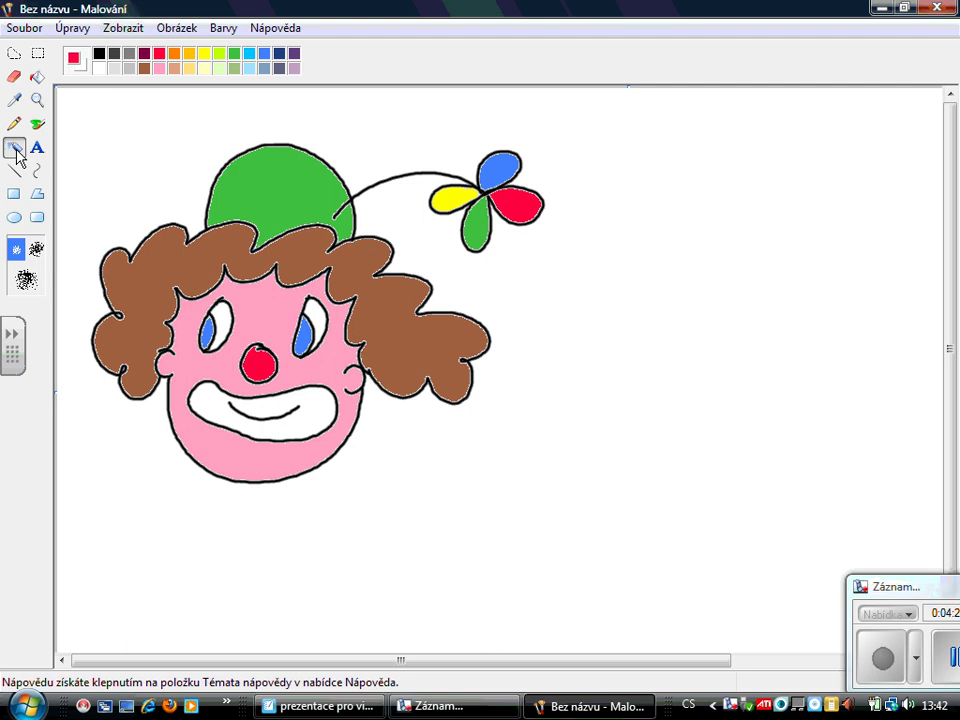
pyautogui.click(234, 54)
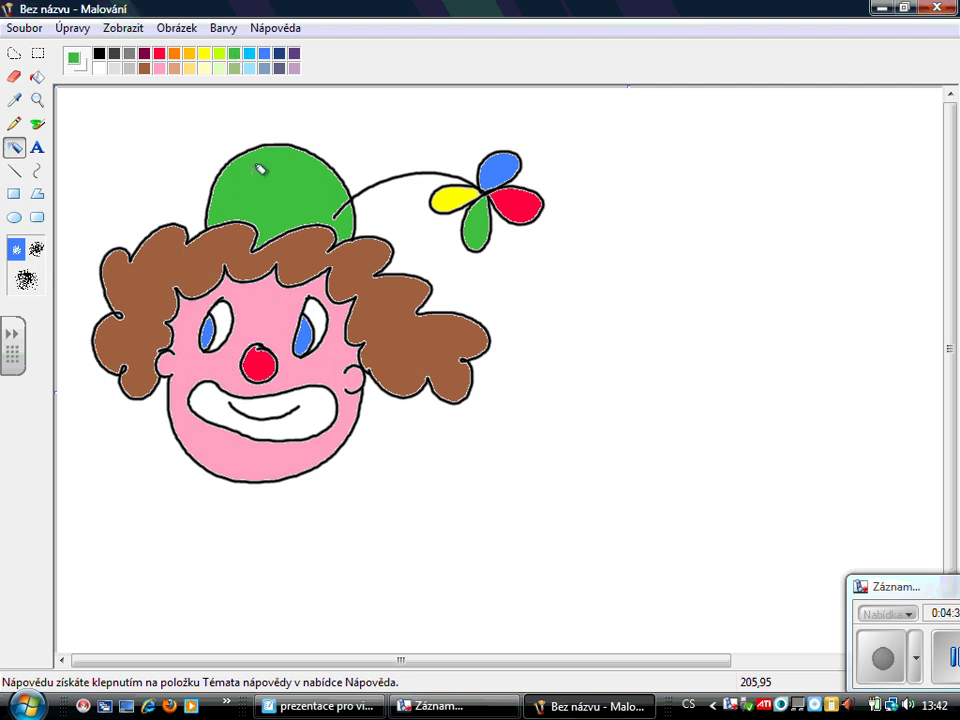
pyautogui.click(265, 55)
pyautogui.moveTo(252, 170)
pyautogui.mouseDown()
pyautogui.moveTo(271, 157)
pyautogui.moveTo(259, 178)
pyautogui.mouseUp()
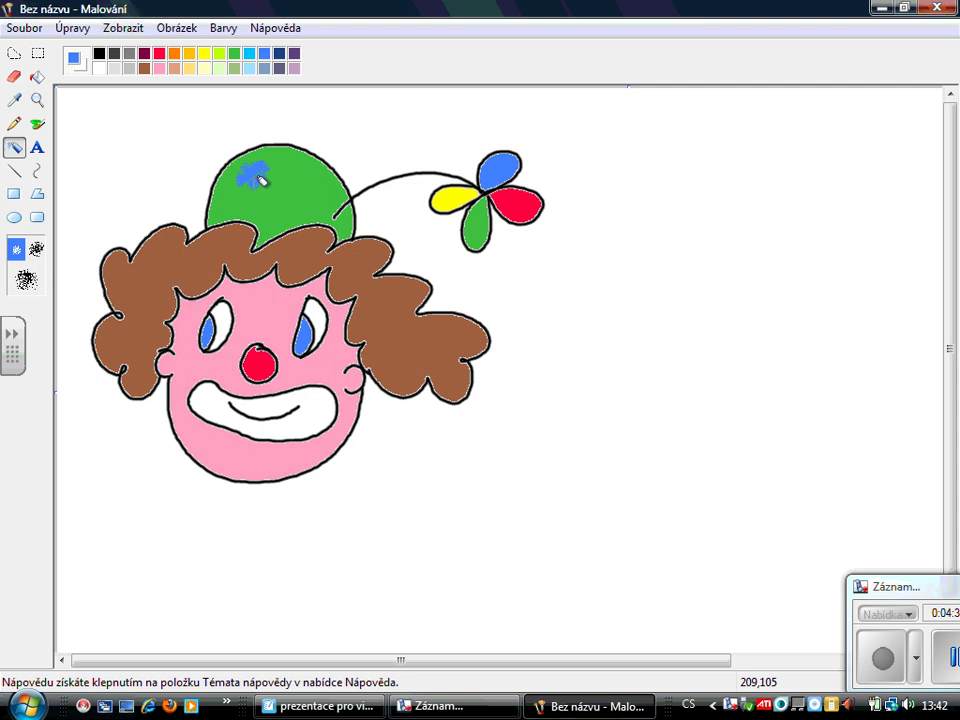
# Step: Spray light brown highlights on the left part of the clown's hair and red blush on both cheeks with the airbrush
pyautogui.click(174, 68)
pyautogui.moveTo(138, 268)
pyautogui.mouseDown()
pyautogui.moveTo(149, 319)
pyautogui.moveTo(146, 271)
pyautogui.moveTo(166, 240)
pyautogui.moveTo(167, 284)
pyautogui.mouseUp()
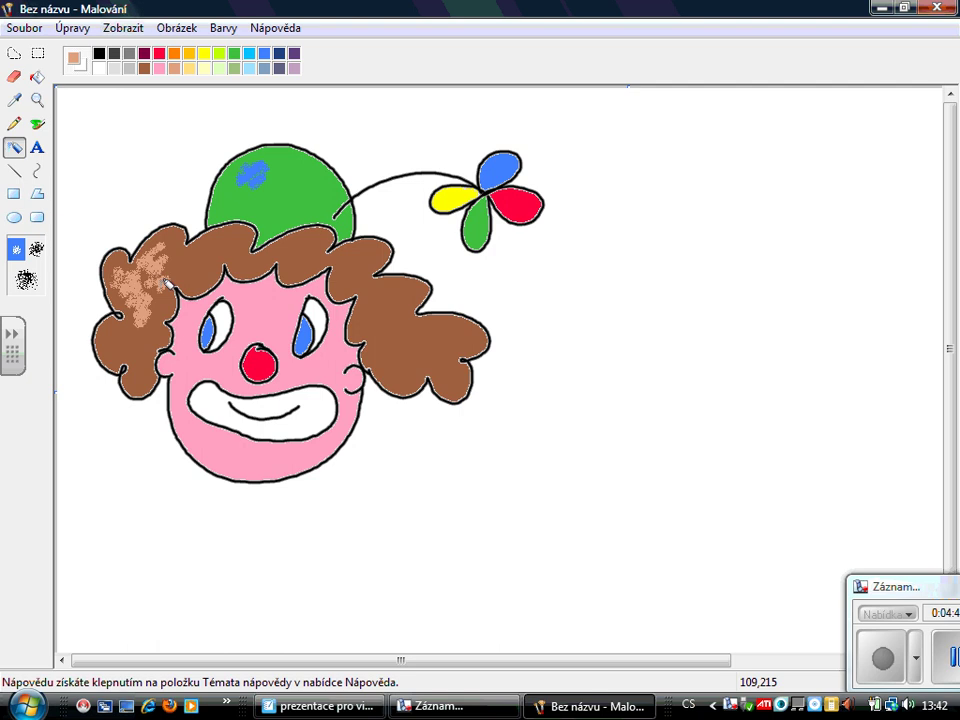
pyautogui.click(160, 55)
pyautogui.moveTo(336, 368)
pyautogui.mouseDown()
pyautogui.moveTo(344, 364)
pyautogui.moveTo(342, 377)
pyautogui.mouseUp()
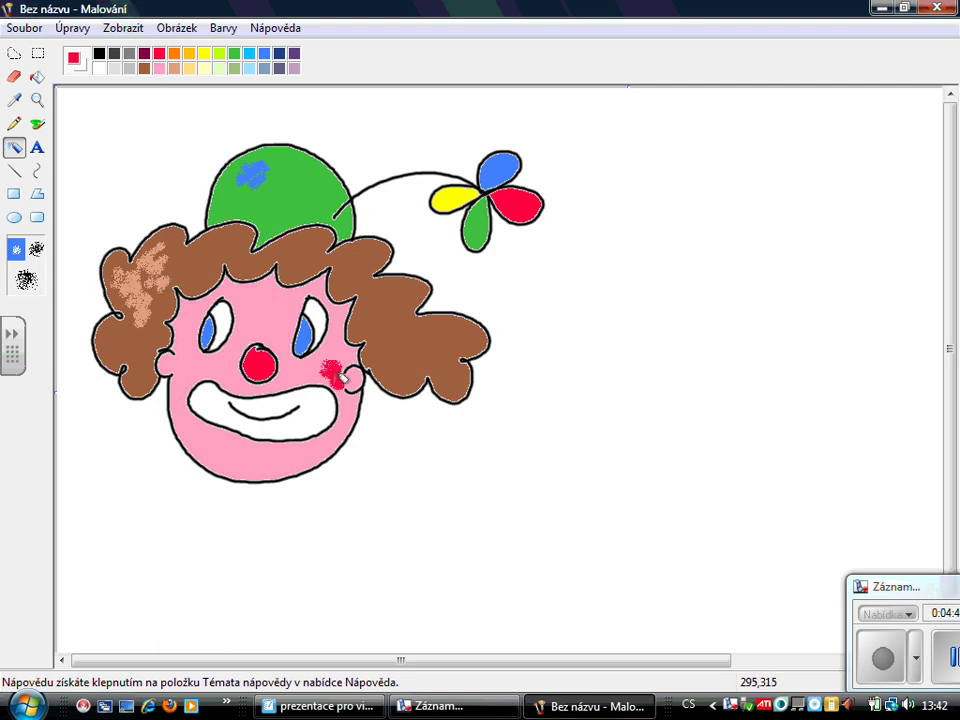
pyautogui.moveTo(190, 372)
pyautogui.mouseDown()
pyautogui.moveTo(188, 361)
pyautogui.moveTo(203, 362)
pyautogui.mouseUp()
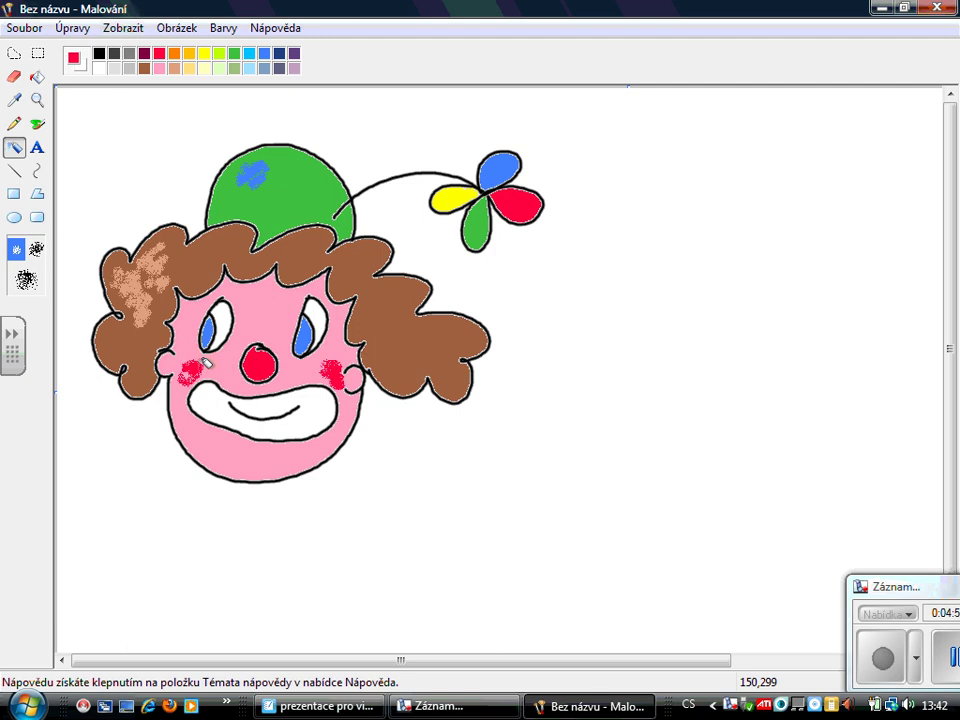
# Step: Select the whole coloured clown with a rectangular selection and copy it
pyautogui.click(38, 55)
pyautogui.moveTo(71, 105); pyautogui.dragTo(604, 499)
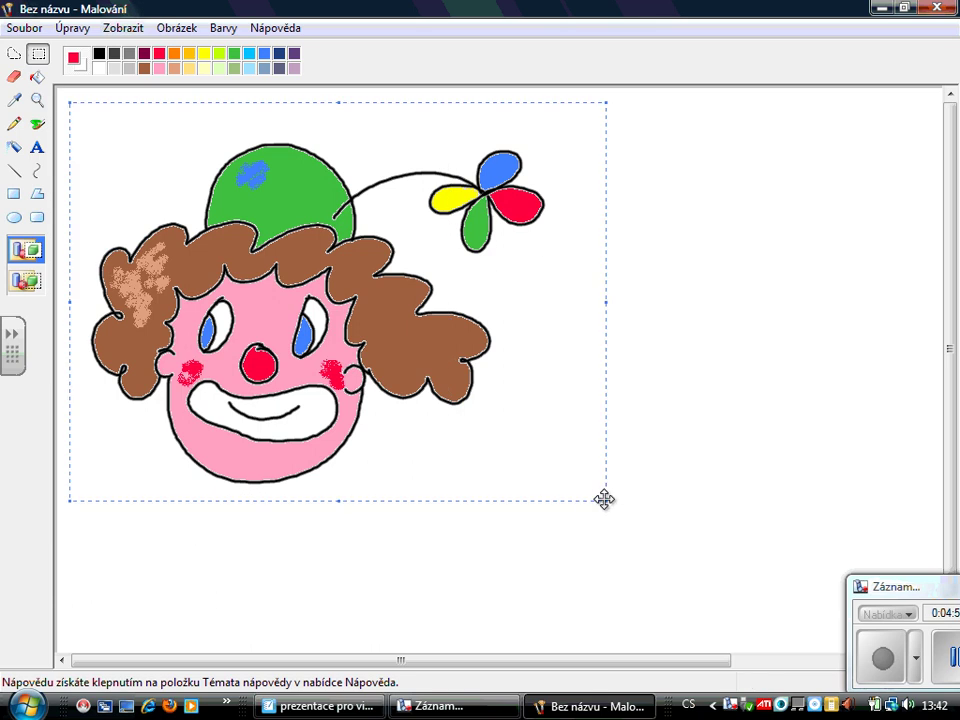
pyautogui.click(72, 28)
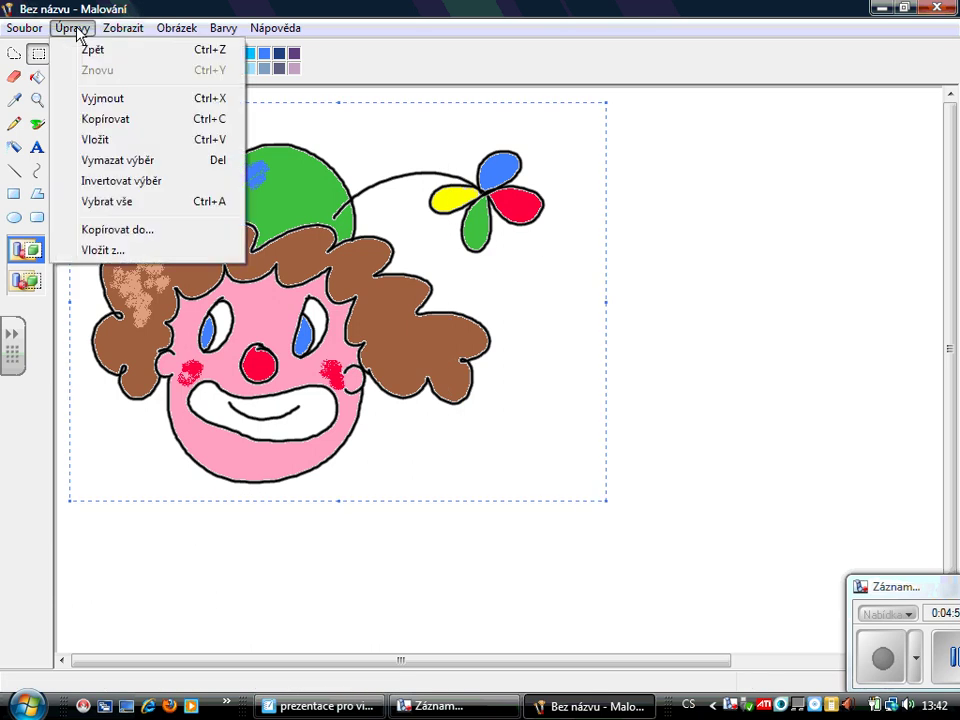
pyautogui.click(106, 119)
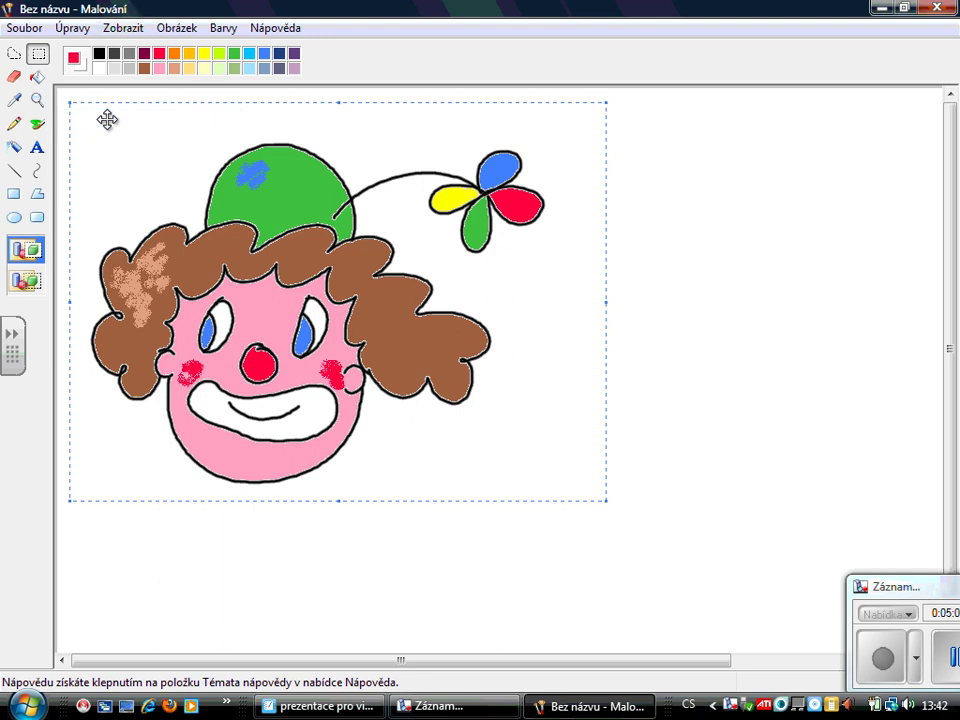
# Step: Switch to SMART Notebook, shrink the uncoloured clown to less than half its size and move it to the right side of the page
pyautogui.click(352, 714)
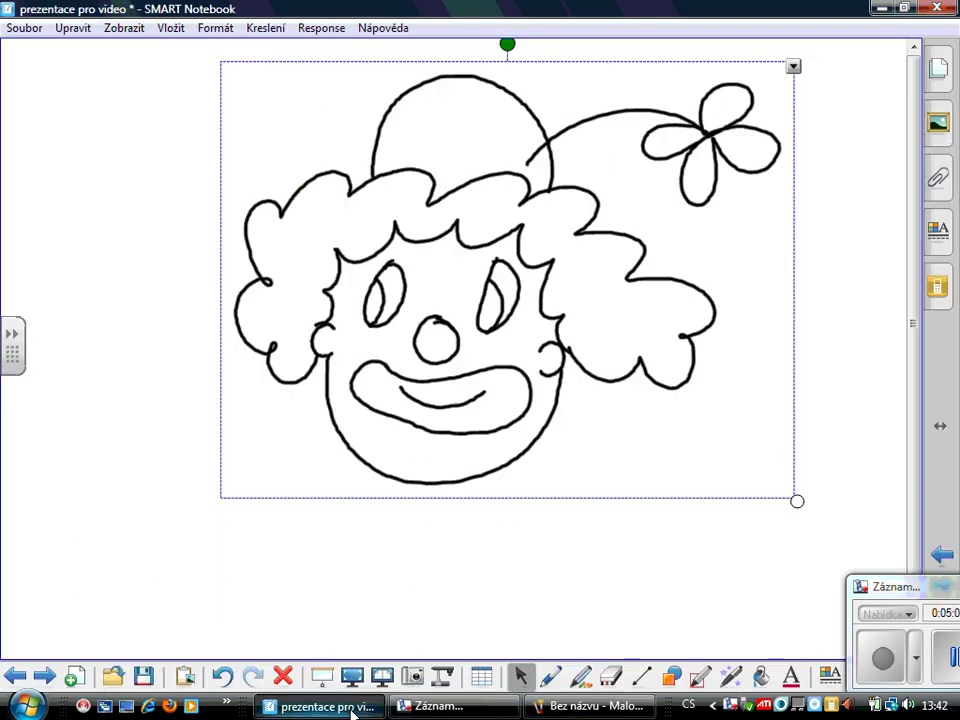
pyautogui.moveTo(797, 501); pyautogui.dragTo(479, 260)
pyautogui.moveTo(361, 236)
pyautogui.mouseDown()
pyautogui.moveTo(686, 300)
pyautogui.moveTo(750, 323)
pyautogui.mouseUp()
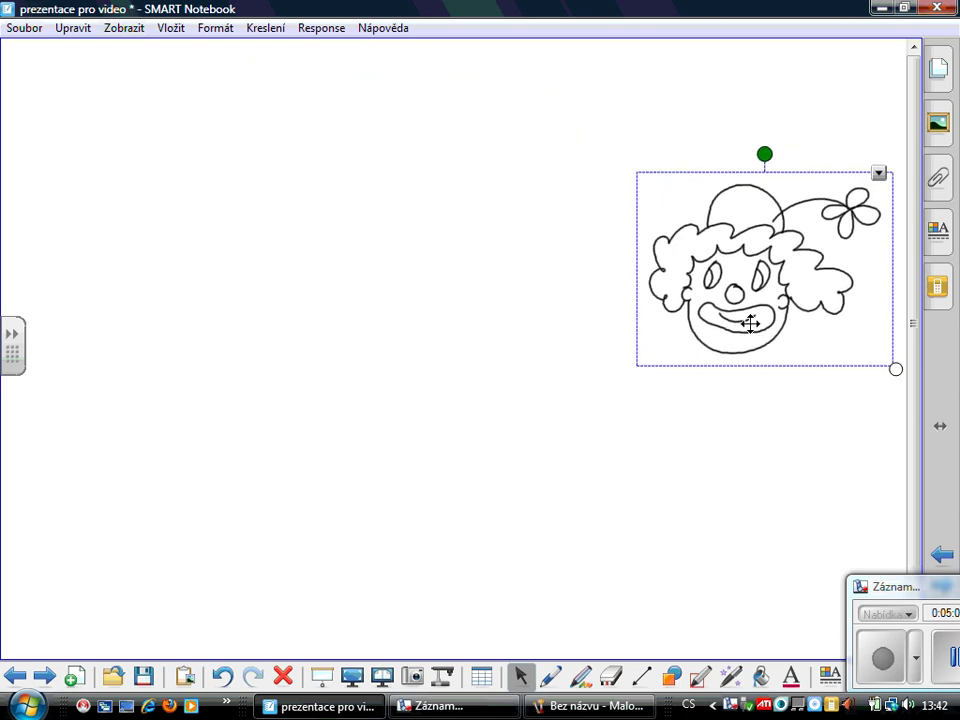
# Step: Paste the coloured clown, shrink it to about half size and arrange it on the left of the page beside the uncoloured clown
pyautogui.click(73, 28)
pyautogui.click(96, 160)
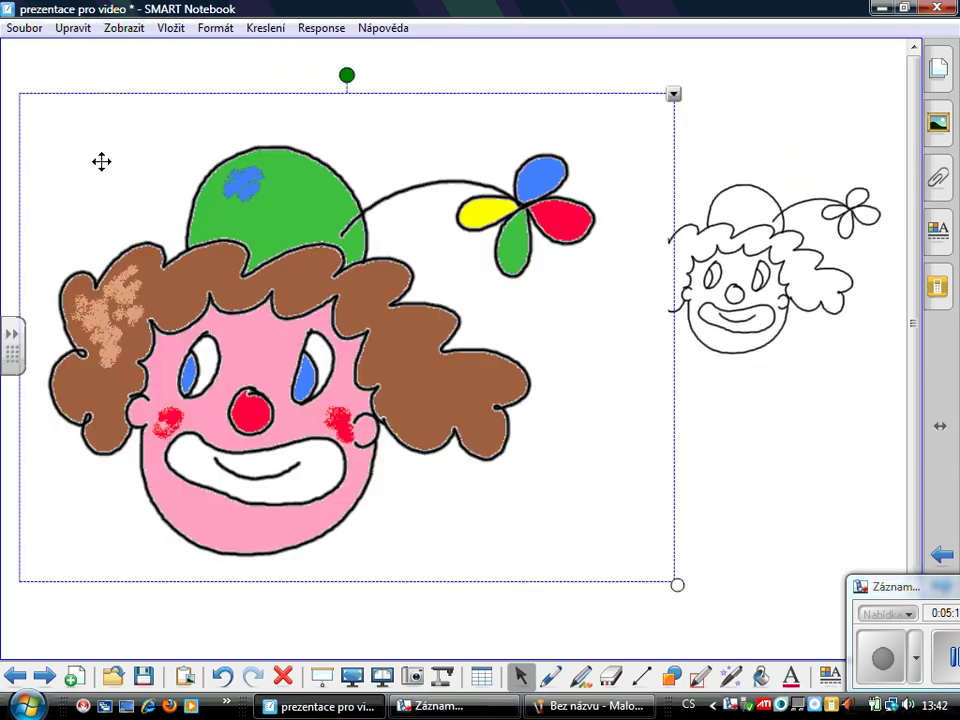
pyautogui.moveTo(677, 584); pyautogui.dragTo(390, 349)
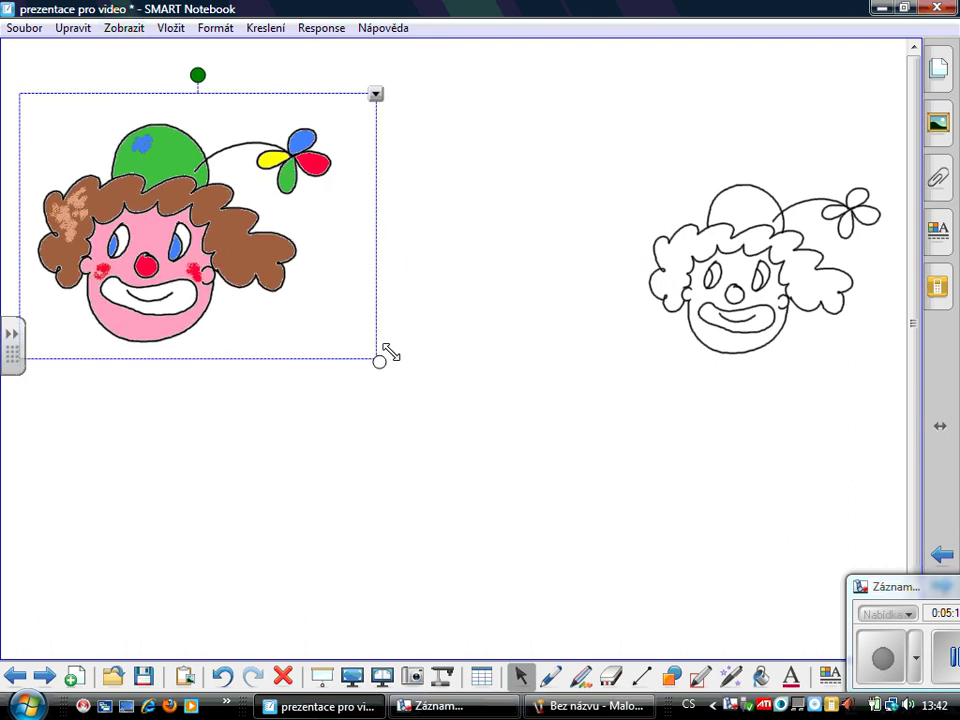
pyautogui.moveTo(194, 262); pyautogui.dragTo(330, 281)
pyautogui.moveTo(517, 379); pyautogui.dragTo(469, 339)
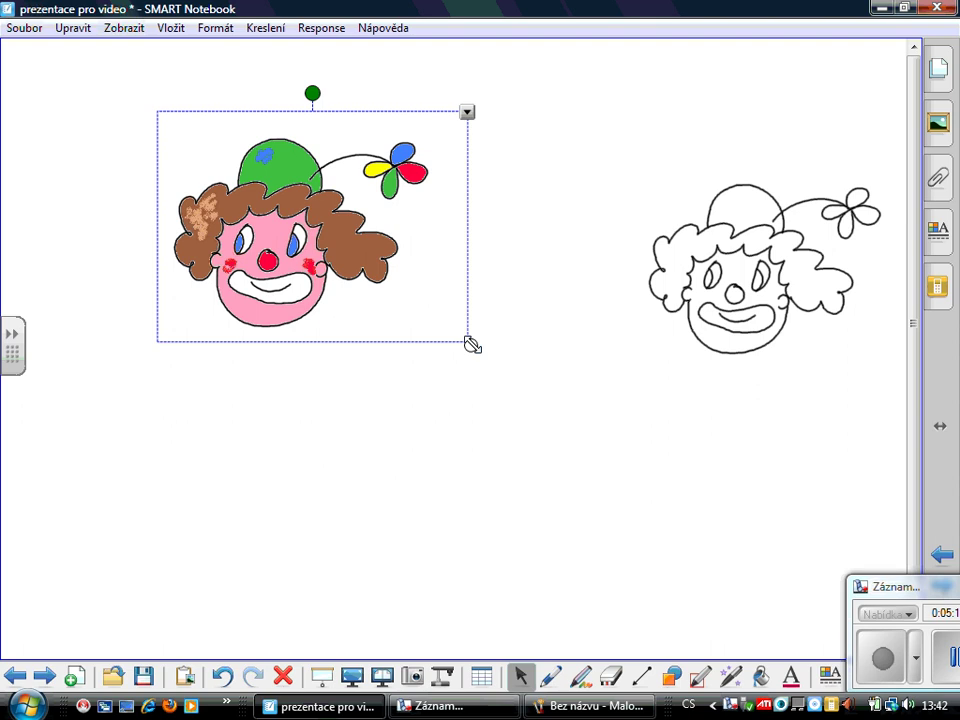
pyautogui.moveTo(786, 292); pyautogui.dragTo(699, 277)
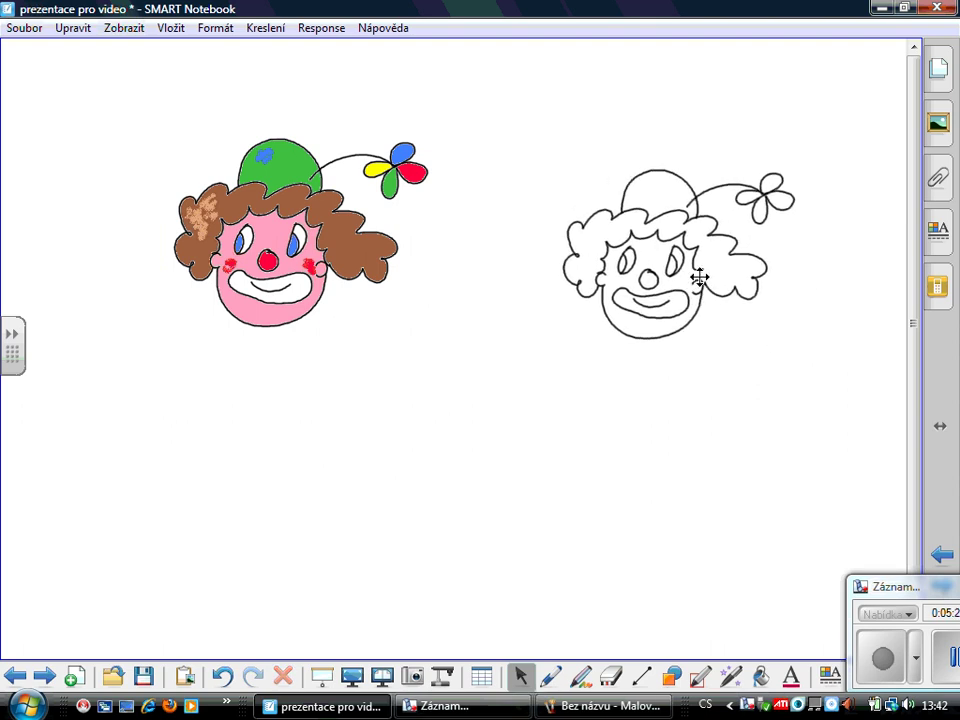
# Step: Fill the page background with solid dark green
pyautogui.click(939, 232)
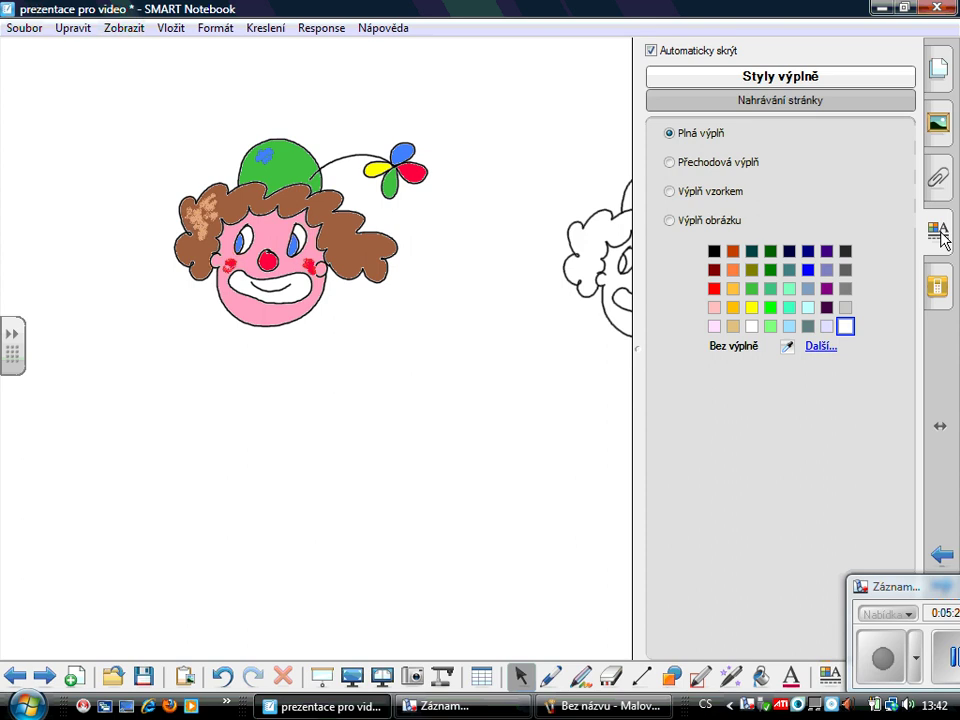
pyautogui.click(770, 270)
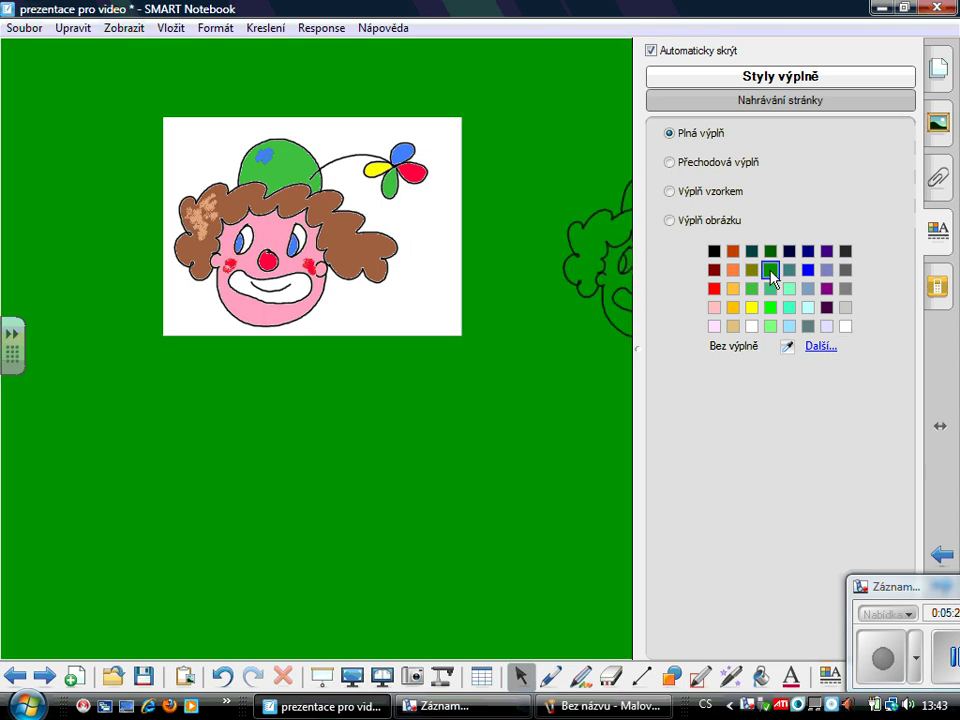
pyautogui.click(594, 500)
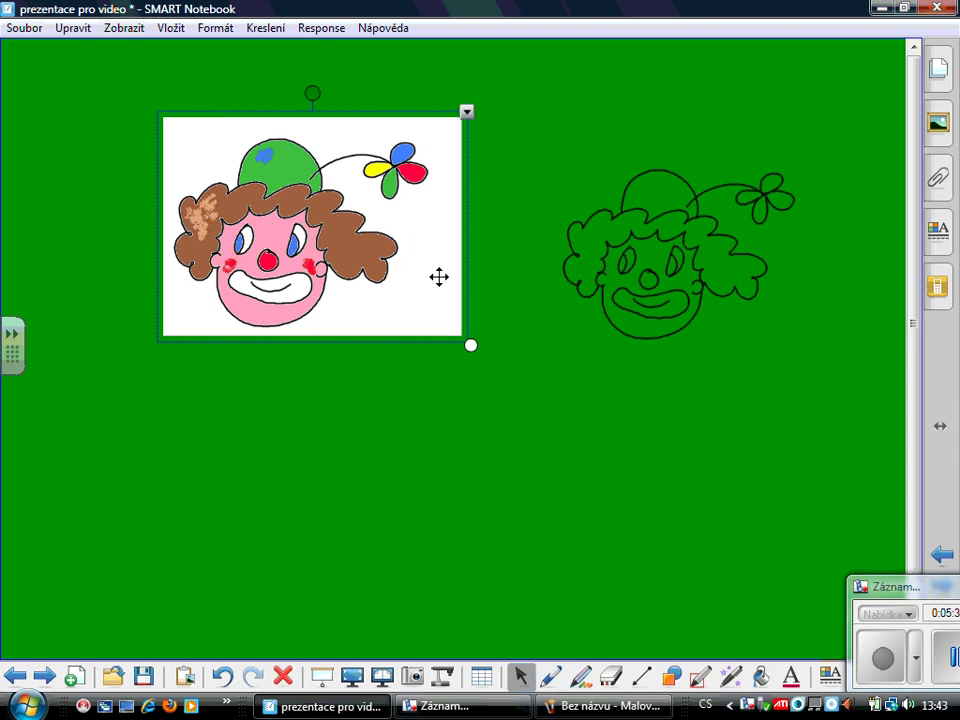
# Step: Make the white area around the coloured clown transparent with the image transparency setting
pyautogui.click(466, 112)
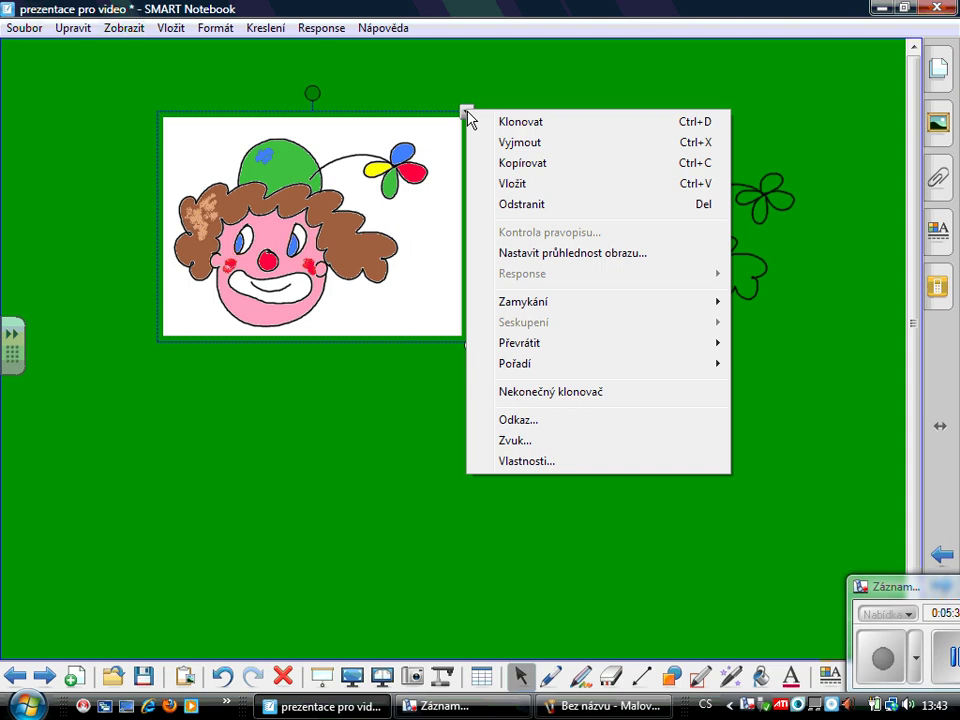
pyautogui.click(575, 253)
pyautogui.click(600, 394)
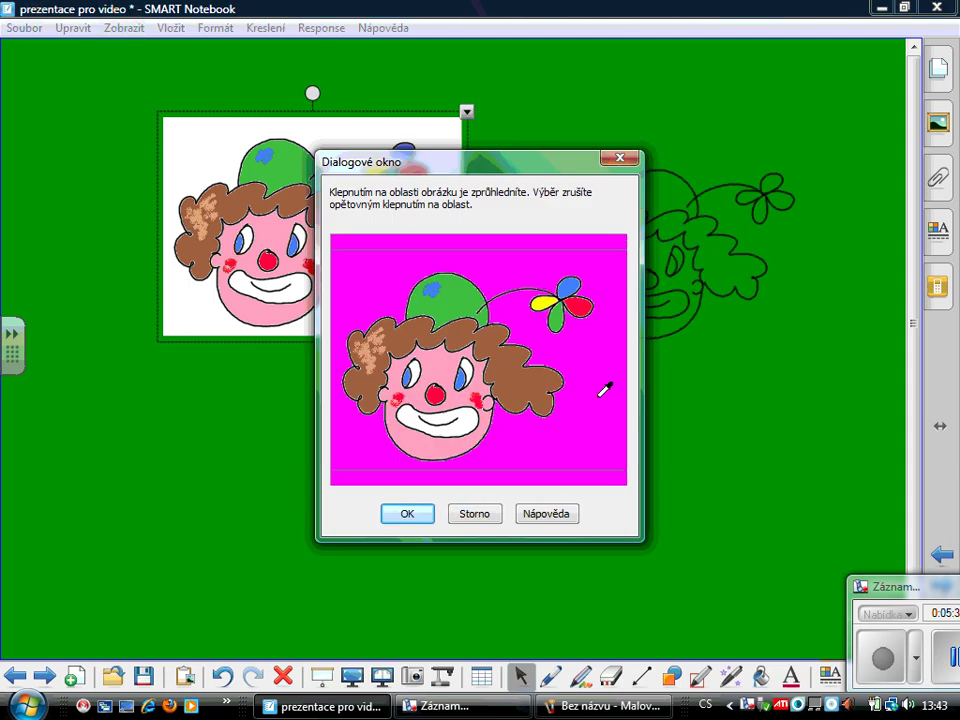
pyautogui.click(409, 514)
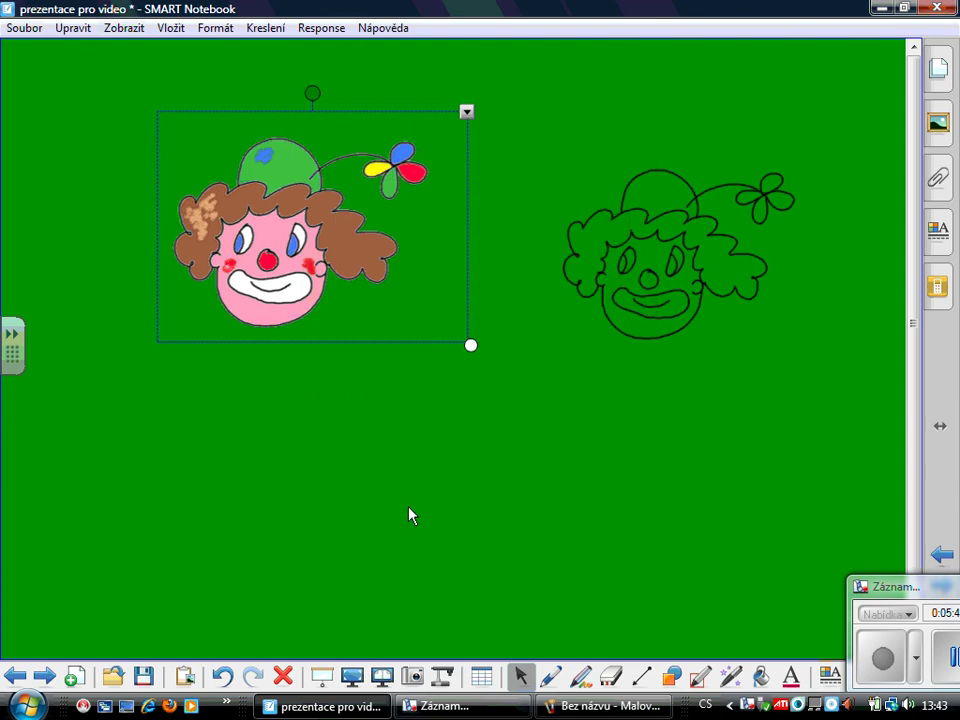
# Step: Deselect the clown and change the page background to solid yellow
pyautogui.click(938, 231)
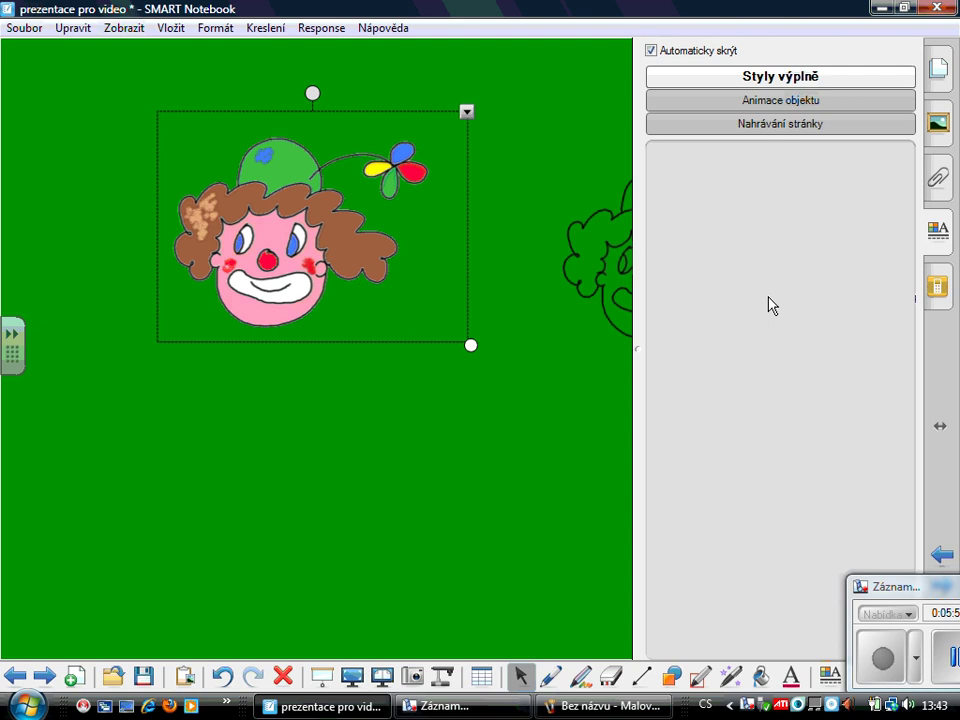
pyautogui.click(602, 526)
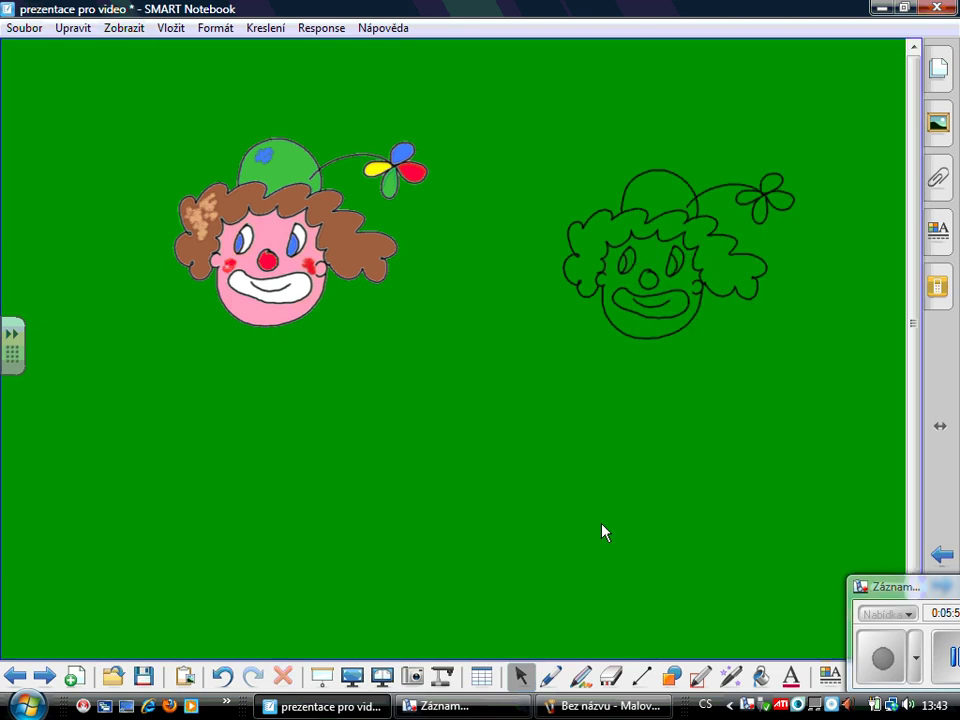
pyautogui.click(944, 241)
pyautogui.click(752, 308)
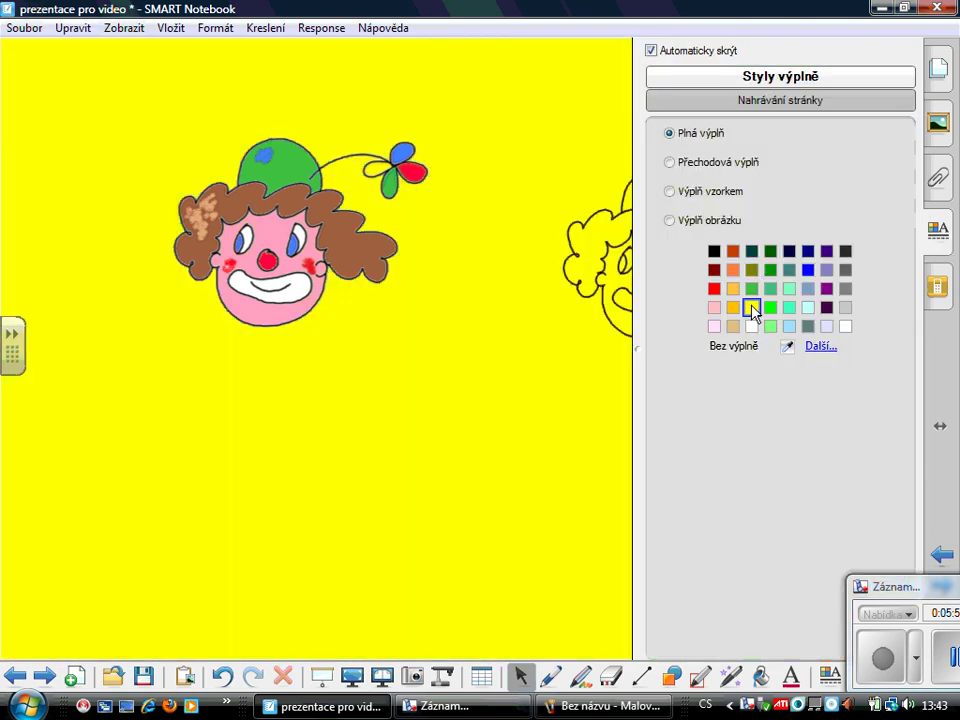
pyautogui.click(593, 468)
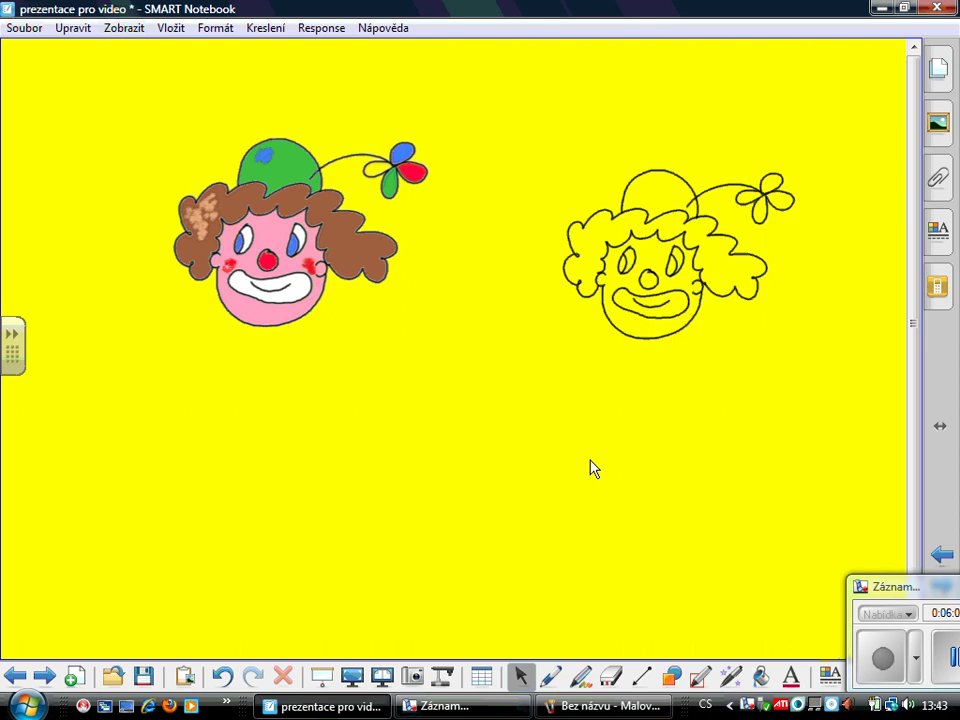
# Step: Create a new gallery folder named soutež1 under Můj obsah
pyautogui.click(938, 123)
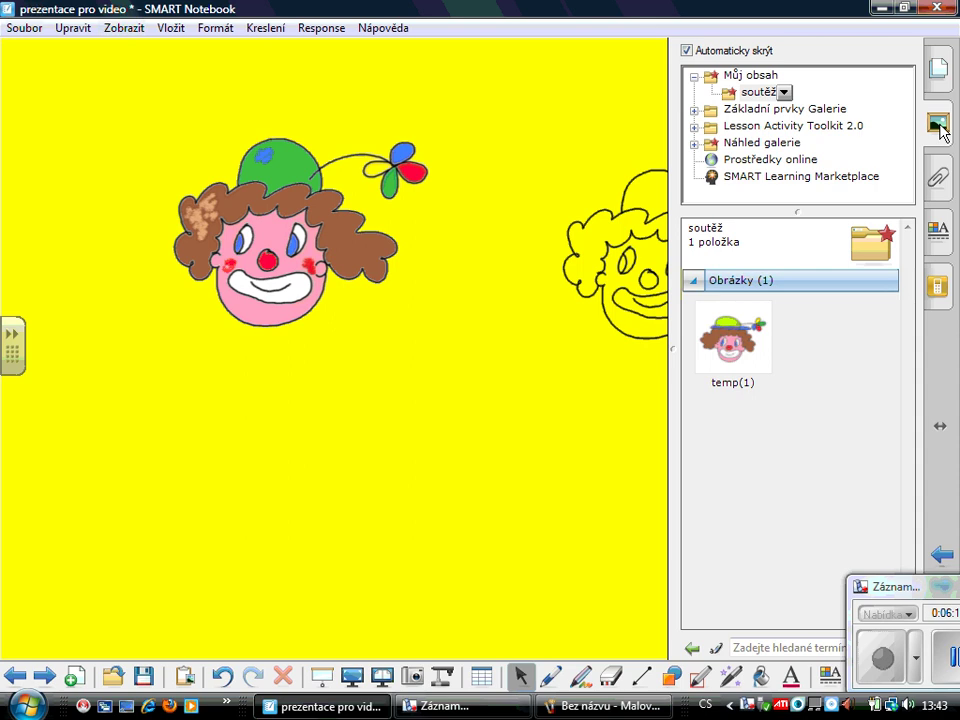
pyautogui.doubleClick(772, 77)
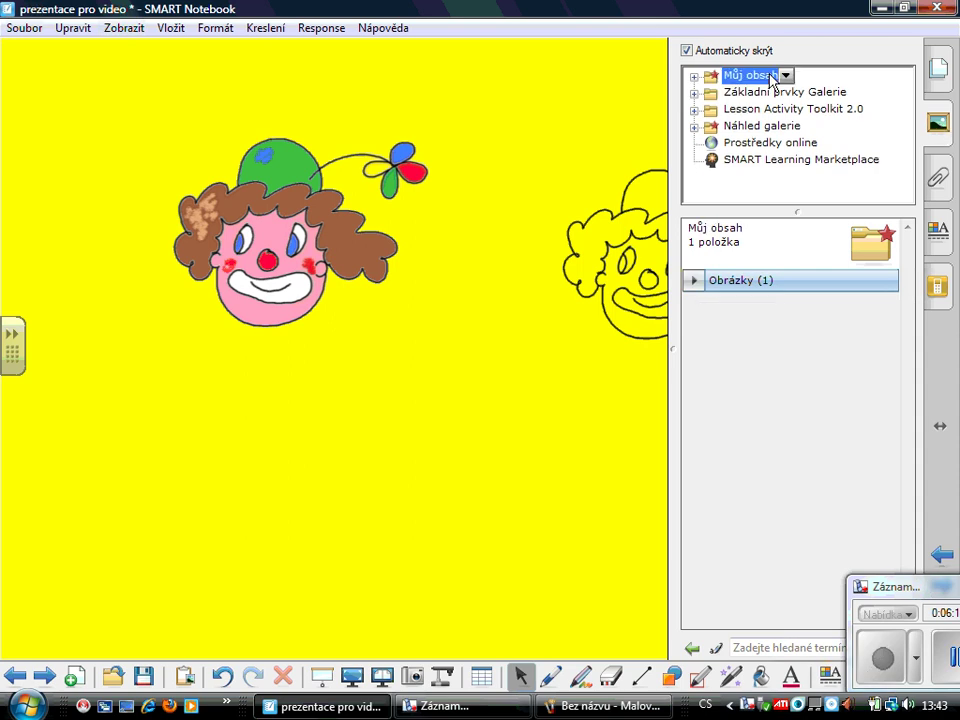
pyautogui.click(786, 76)
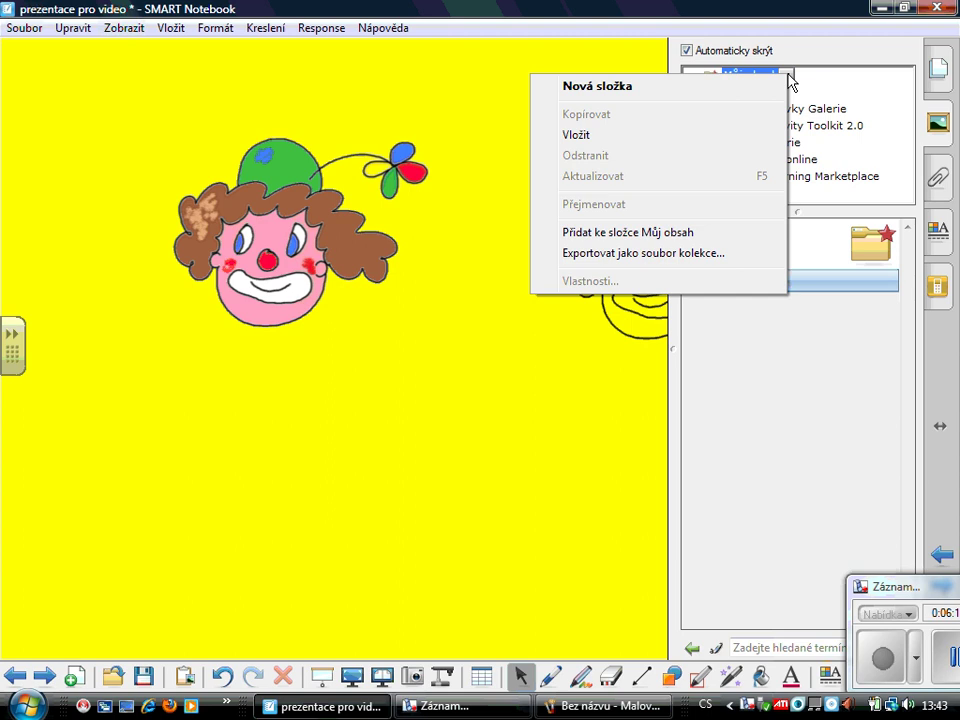
pyautogui.click(624, 88)
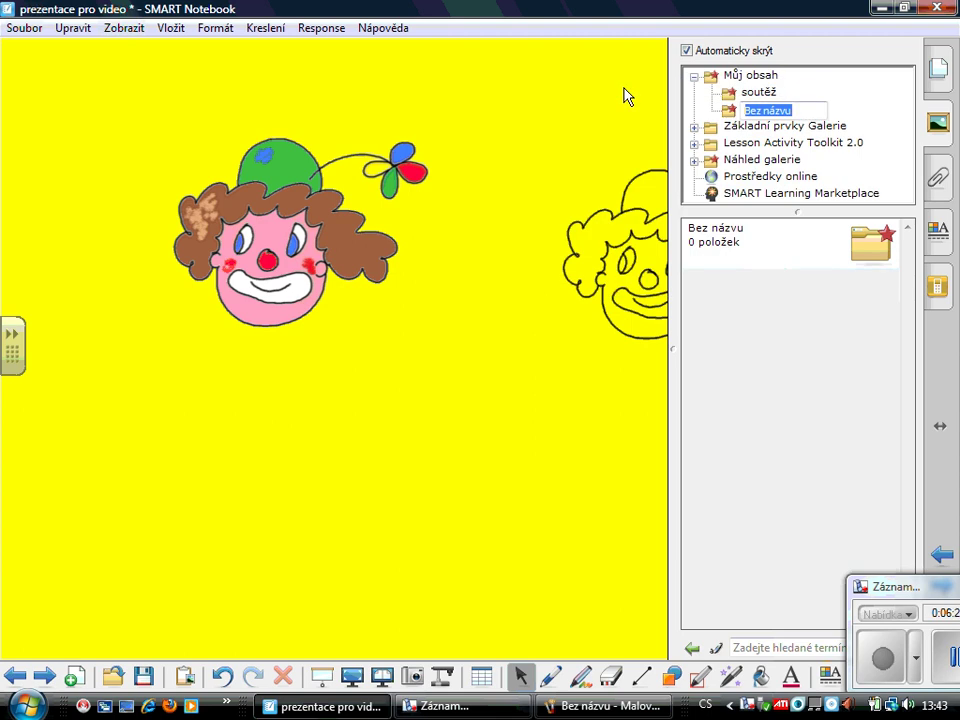
pyautogui.write('soutež')
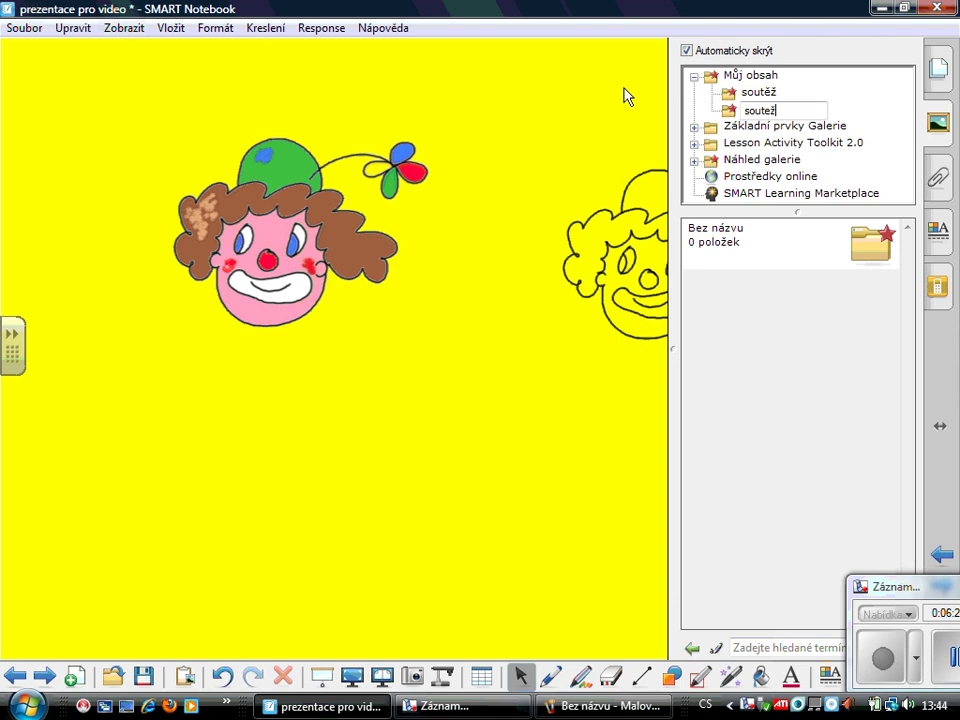
pyautogui.write('1')
pyautogui.press('Return')
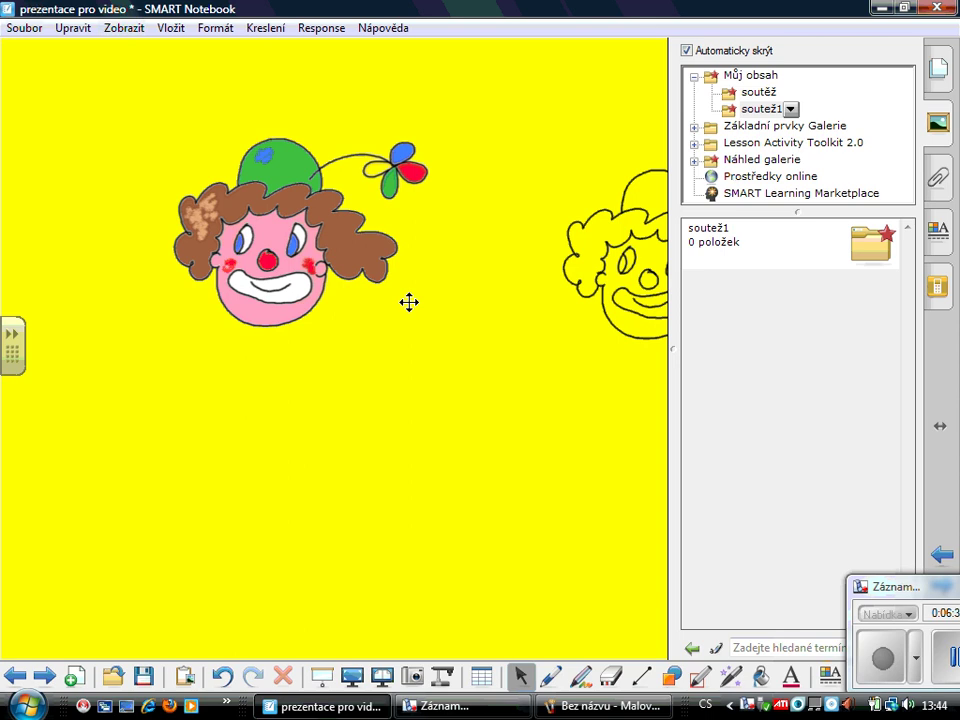
# Step: Turn off auto-hide for the gallery and add the coloured clown to the soutež1 folder, expanding its Obrázky group
pyautogui.click(686, 50)
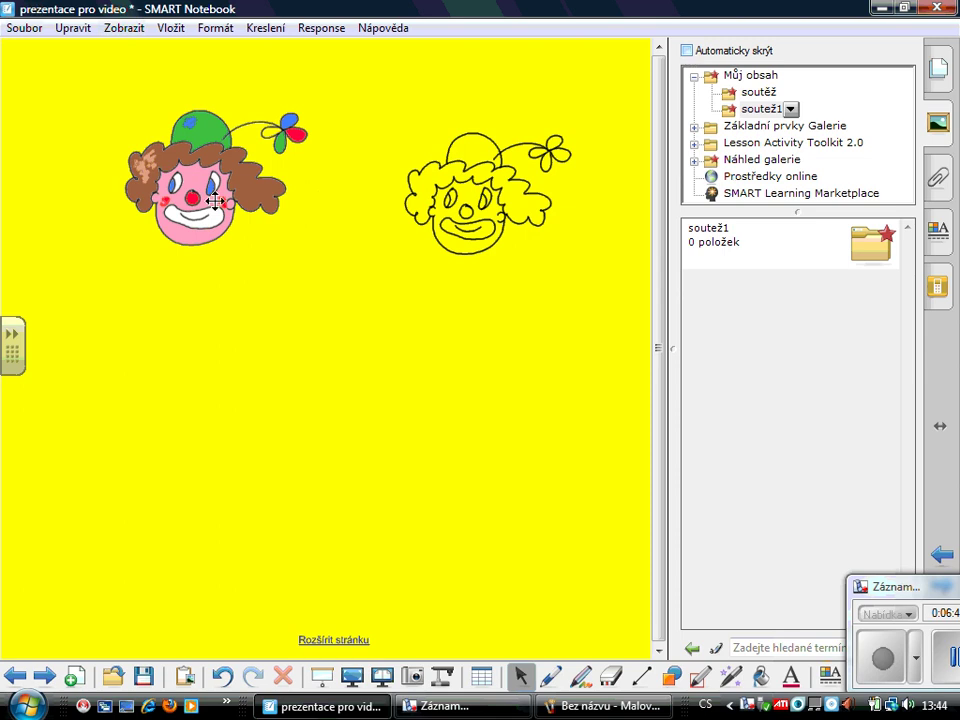
pyautogui.moveTo(220, 192); pyautogui.dragTo(761, 336)
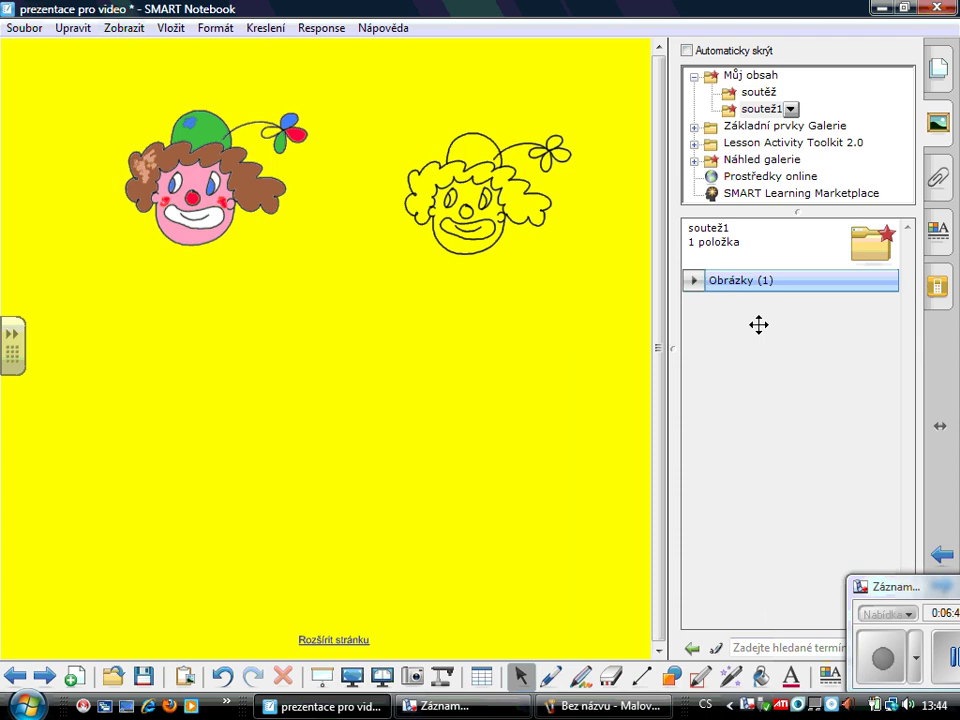
pyautogui.click(694, 281)
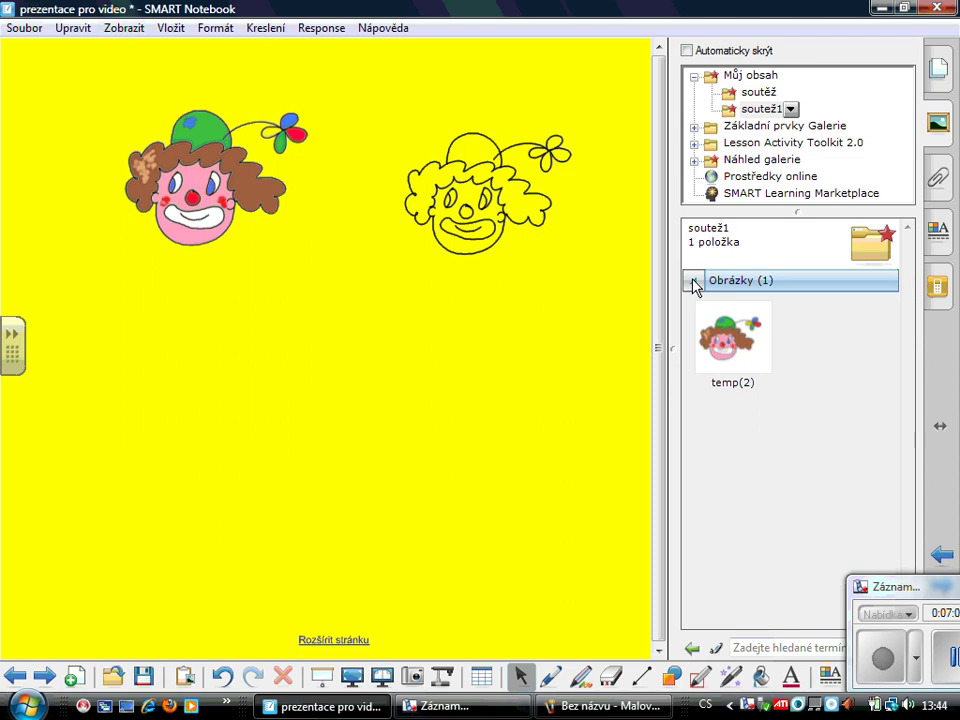
# Step: On the next page, turn gallery auto-hide back on and move the coloured flower down towards the middle of the page
pyautogui.click(45, 677)
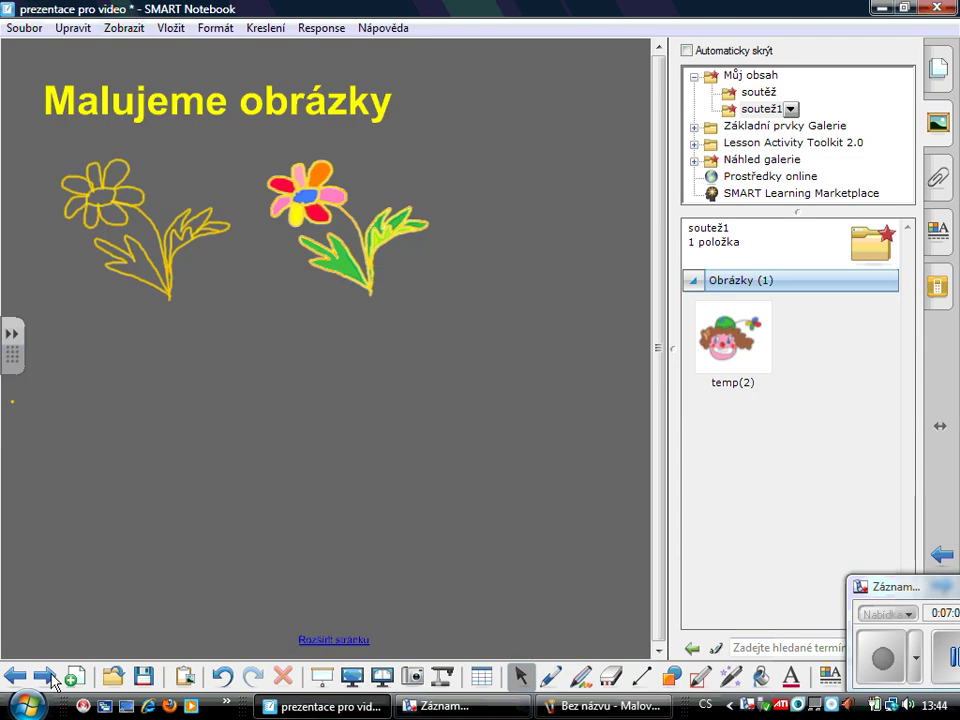
pyautogui.click(687, 50)
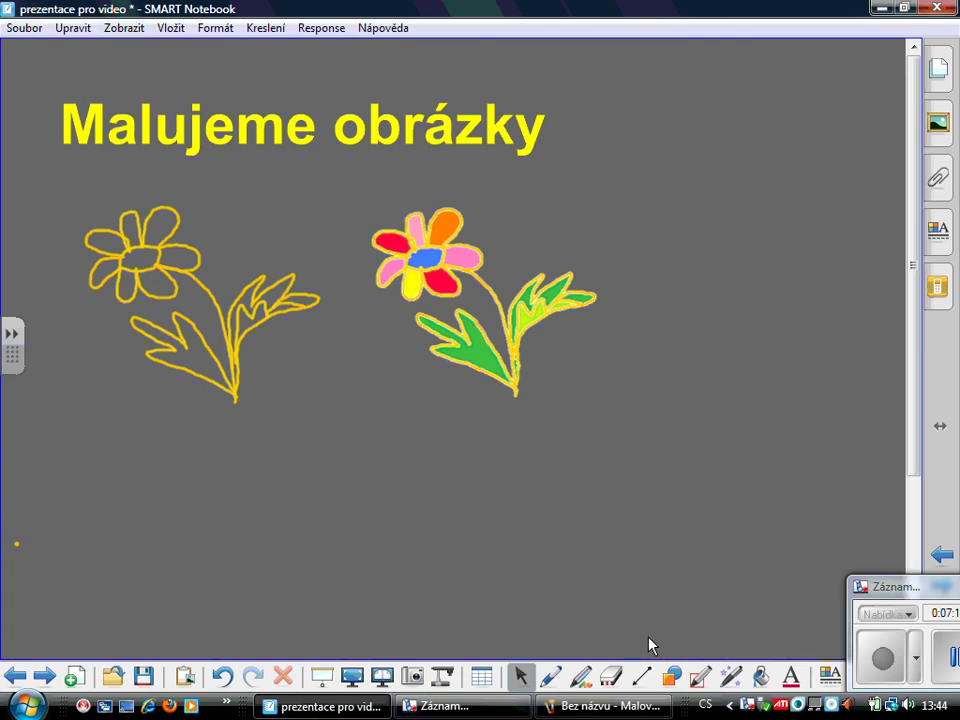
pyautogui.moveTo(425, 258); pyautogui.dragTo(457, 418)
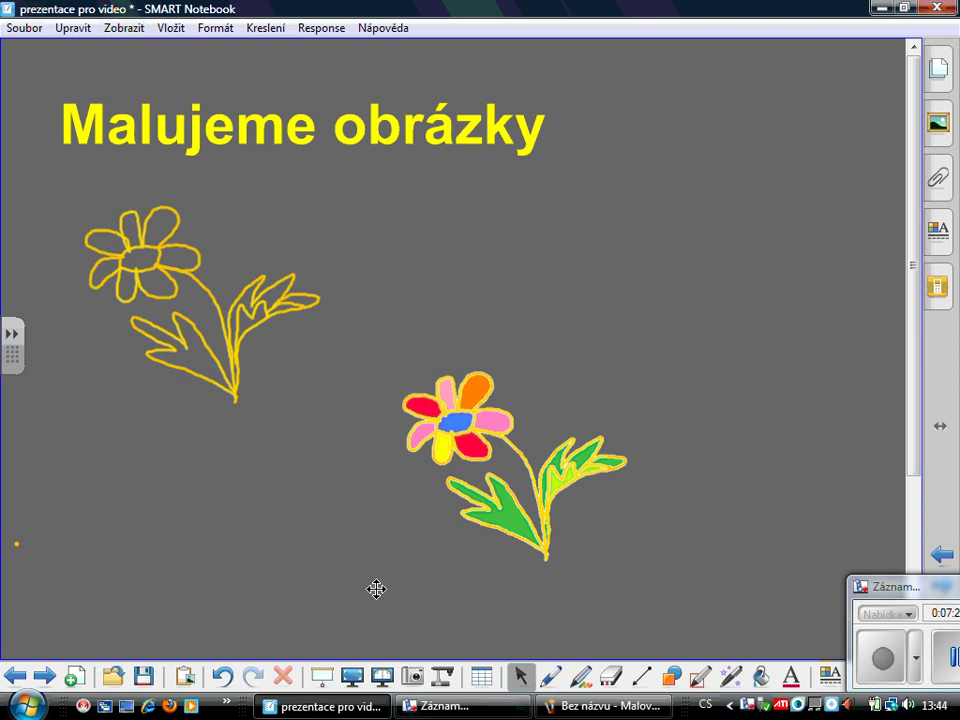
# Step: Write the word KONEC above the coloured flower with the smiley creative pen
pyautogui.click(581, 677)
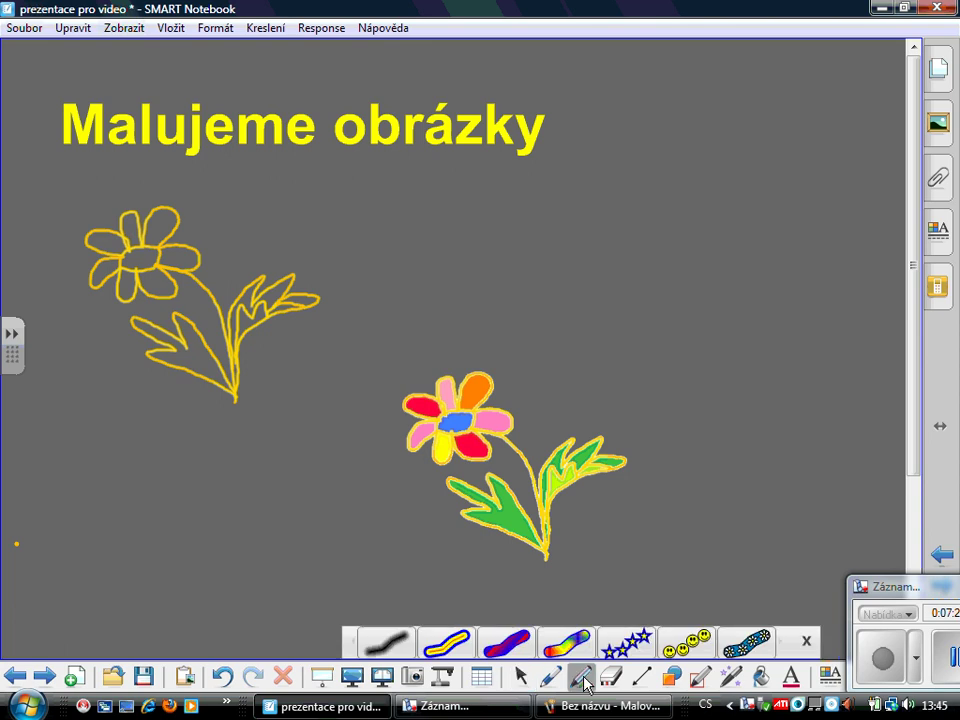
pyautogui.click(681, 648)
pyautogui.moveTo(390, 208); pyautogui.dragTo(393, 326)
pyautogui.moveTo(434, 219)
pyautogui.mouseDown()
pyautogui.moveTo(432, 279)
pyautogui.moveTo(447, 318)
pyautogui.mouseUp()
pyautogui.moveTo(517, 212)
pyautogui.mouseDown()
pyautogui.moveTo(553, 274)
pyautogui.moveTo(510, 214)
pyautogui.mouseUp()
pyautogui.moveTo(581, 214)
pyautogui.mouseDown()
pyautogui.moveTo(579, 315)
pyautogui.moveTo(610, 232)
pyautogui.moveTo(655, 250)
pyautogui.moveTo(664, 205)
pyautogui.moveTo(720, 334)
pyautogui.moveTo(738, 336)
pyautogui.mouseUp()
pyautogui.moveTo(684, 280); pyautogui.dragTo(708, 279)
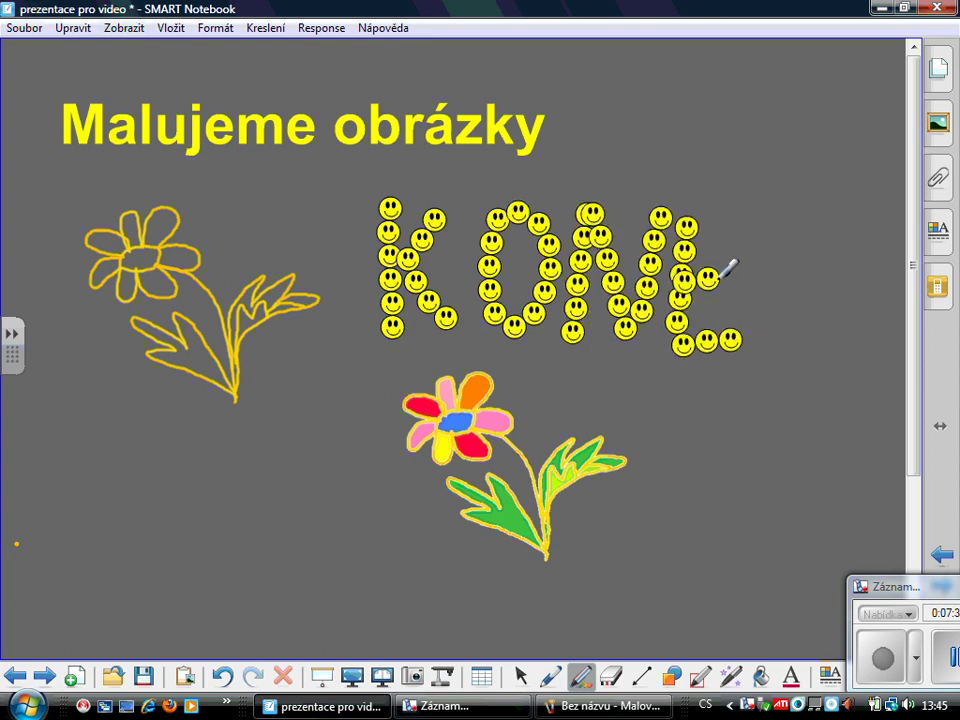
pyautogui.moveTo(686, 224); pyautogui.dragTo(757, 222)
pyautogui.moveTo(829, 225)
pyautogui.mouseDown()
pyautogui.moveTo(797, 253)
pyautogui.moveTo(850, 318)
pyautogui.mouseUp()
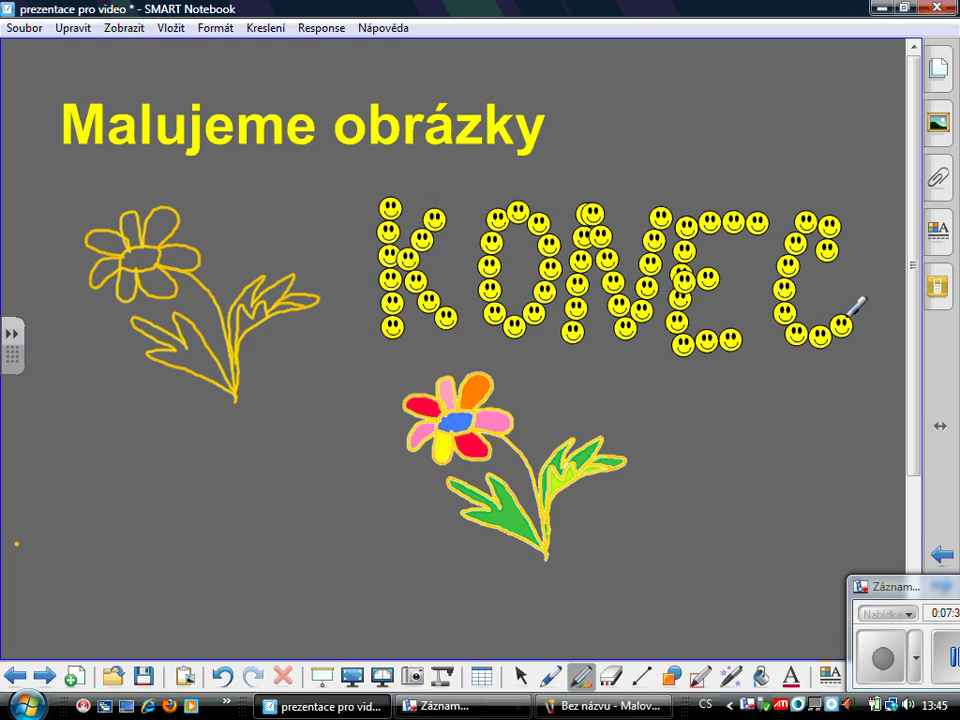
# Step: Stamp a single smiley to the right of the coloured flower and enlarge it to about six times its size
pyautogui.click(693, 442)
pyautogui.click(521, 679)
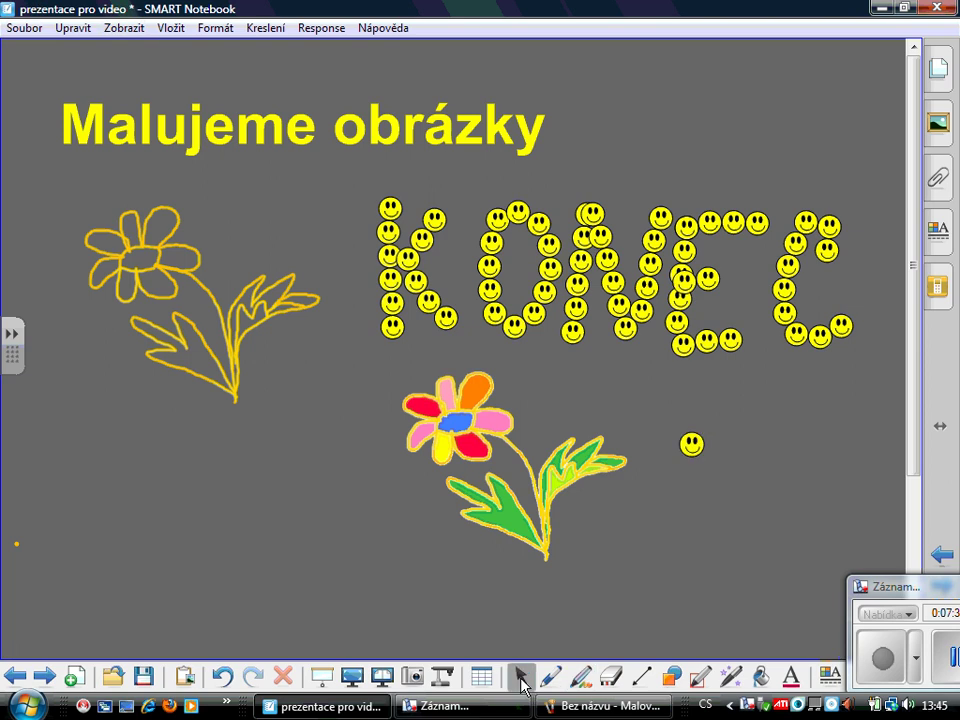
pyautogui.click(690, 443)
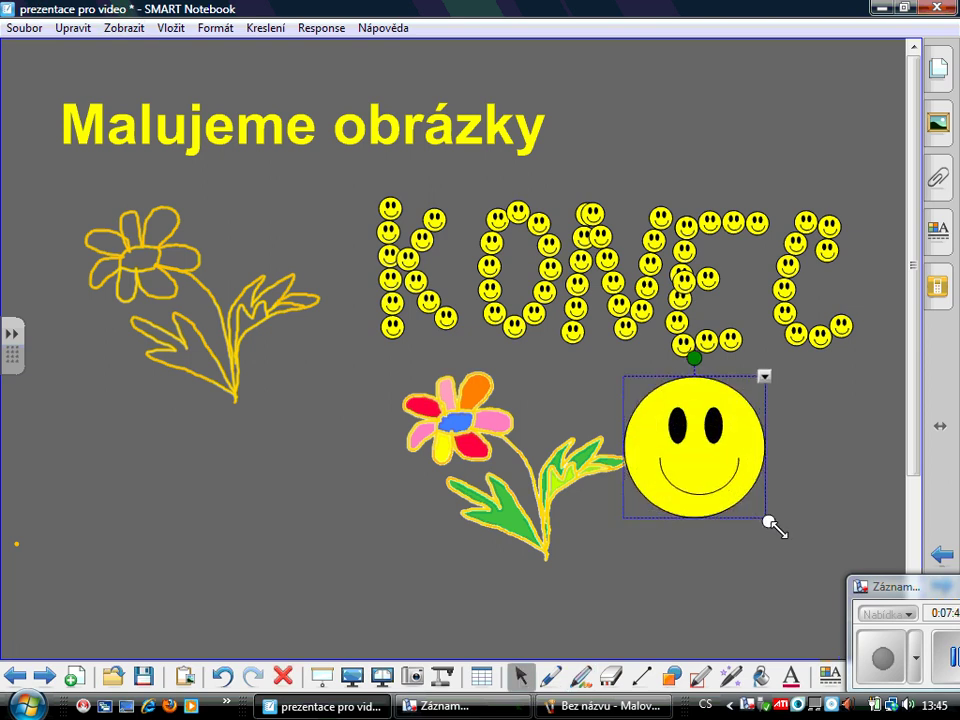